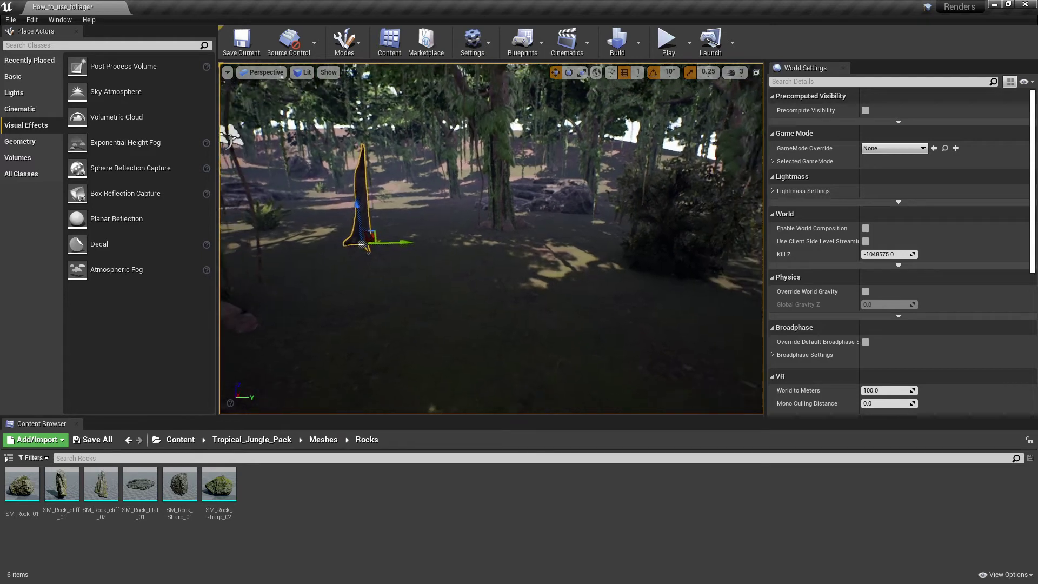
# Show the Grass meshes of Tropical_Jungle_Pack and switch the editor to Foliage mode.
pyautogui.click(492, 270)
pyautogui.click(323, 439)
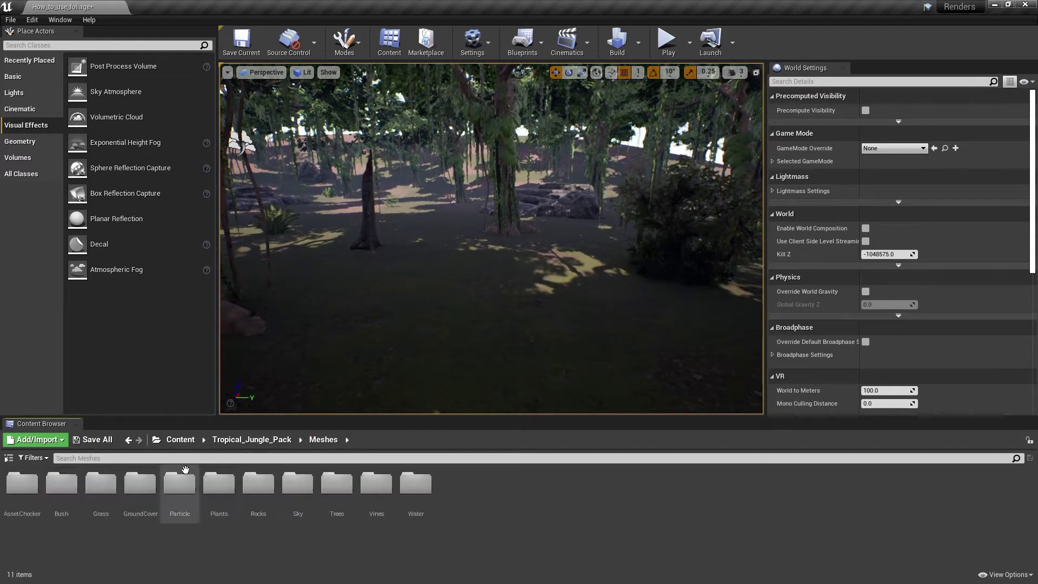
pyautogui.doubleClick(107, 501)
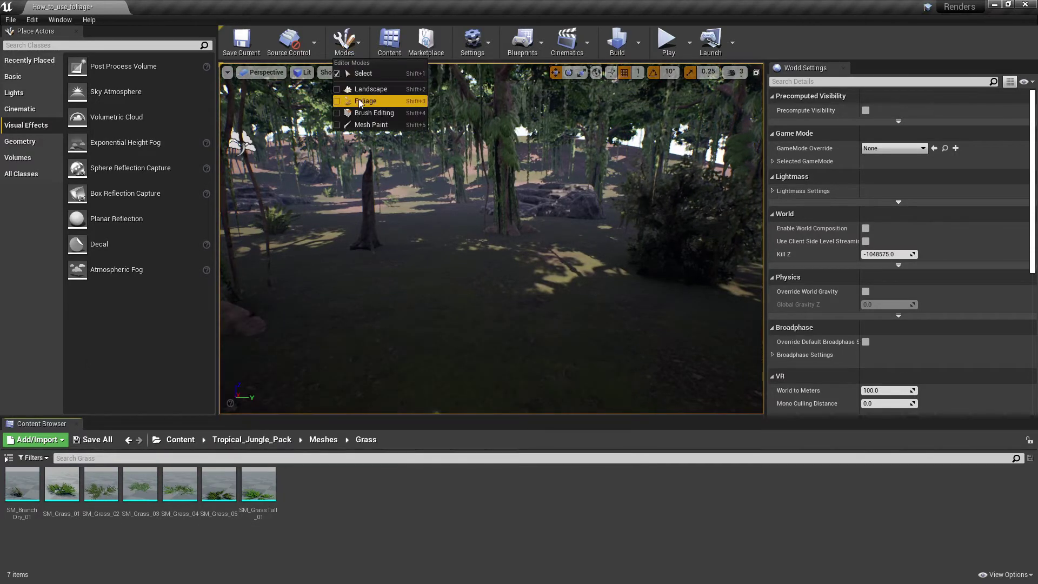
pyautogui.click(361, 102)
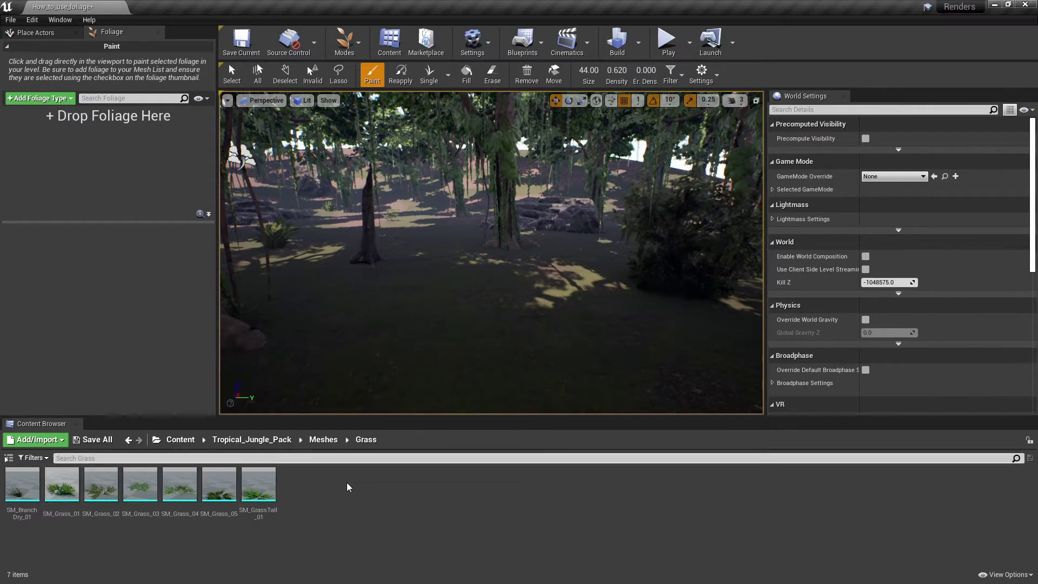
# Add SM_Grass_02, SM_Grass_03 and SM_Grass_05 to the foliage types for painting.
pyautogui.moveTo(100, 484); pyautogui.dragTo(112, 215)
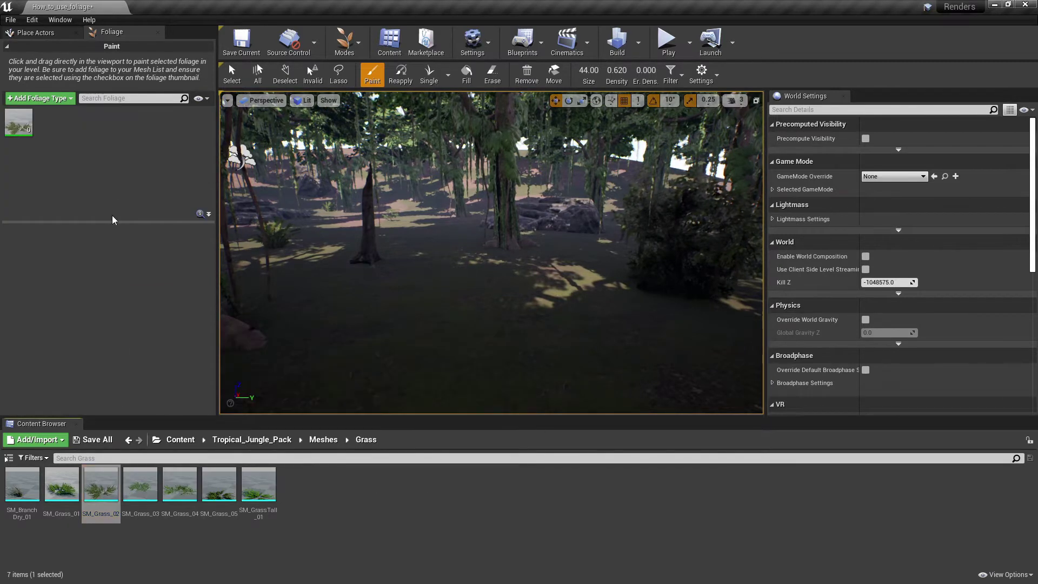
pyautogui.moveTo(152, 481); pyautogui.dragTo(110, 184)
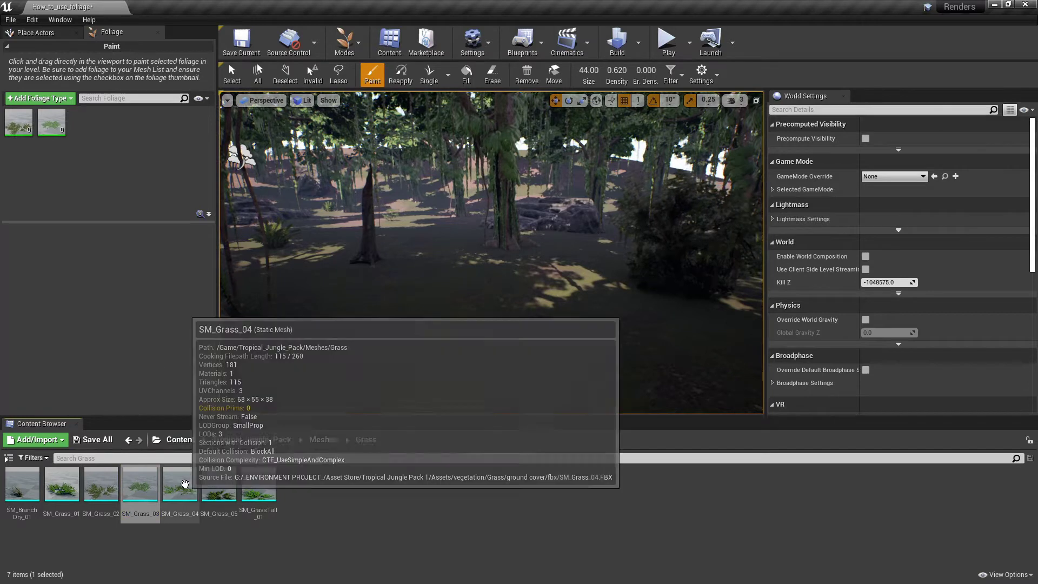
pyautogui.moveTo(227, 497); pyautogui.dragTo(211, 165)
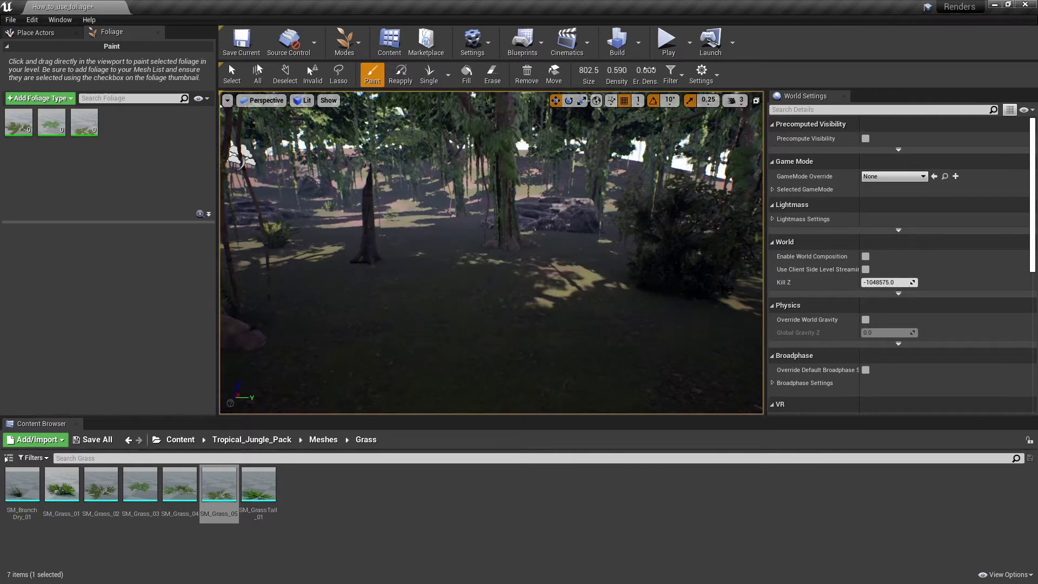
# Try painting grass over the forest floor and rocks with brush size 802.5 and density 0.590, and undo the last stroke.
pyautogui.click(677, 107)
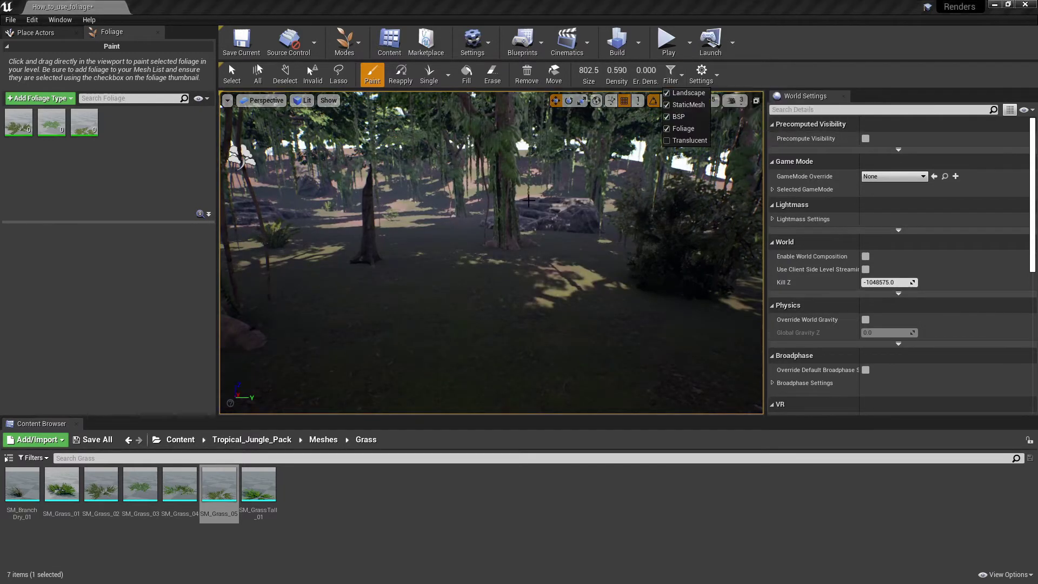
pyautogui.click(522, 175)
pyautogui.click(507, 189)
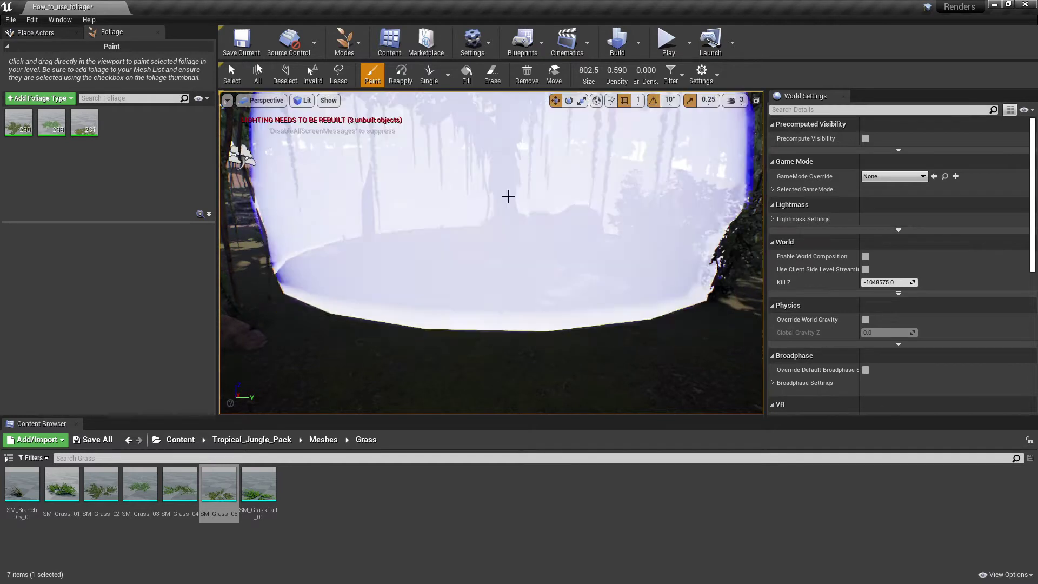
pyautogui.moveTo(508, 196)
pyautogui.mouseDown()
pyautogui.moveTo(440, 112)
pyautogui.moveTo(508, 196)
pyautogui.moveTo(492, 164)
pyautogui.moveTo(503, 216)
pyautogui.moveTo(577, 211)
pyautogui.moveTo(595, 142)
pyautogui.moveTo(594, 165)
pyautogui.moveTo(385, 187)
pyautogui.moveTo(611, 206)
pyautogui.mouseUp()
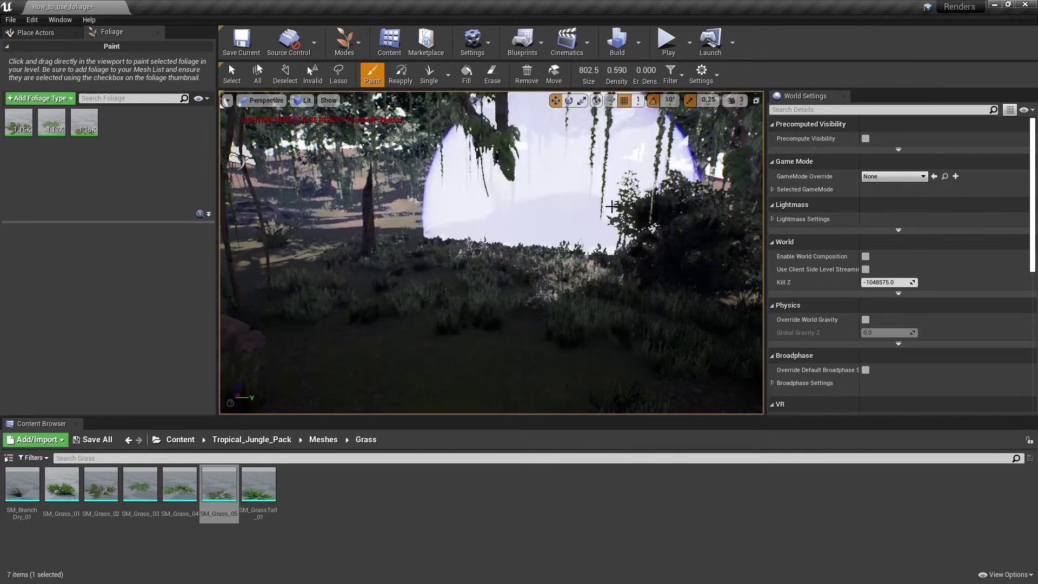
pyautogui.moveTo(475, 196)
pyautogui.mouseDown(button='right')
pyautogui.moveTo(494, 199)
pyautogui.moveTo(481, 199)
pyautogui.moveTo(489, 201)
pyautogui.moveTo(476, 215)
pyautogui.mouseUp(button='right')
pyautogui.press('w')
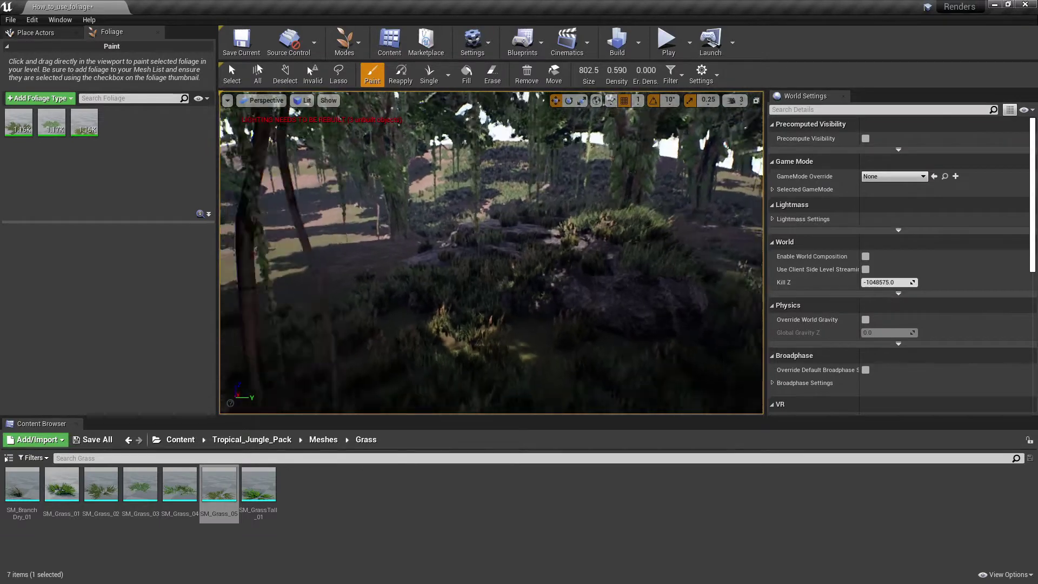
pyautogui.moveTo(611, 205); pyautogui.dragTo(612, 206, button='right')
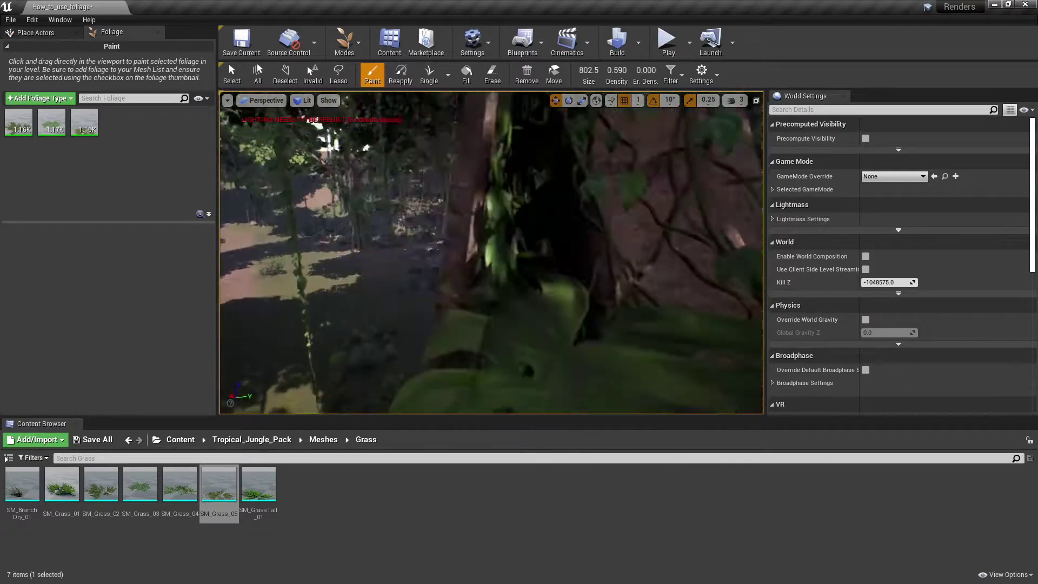
pyautogui.moveTo(536, 184); pyautogui.dragTo(536, 183, button='right')
pyautogui.hotkey('ctrl', 'z')
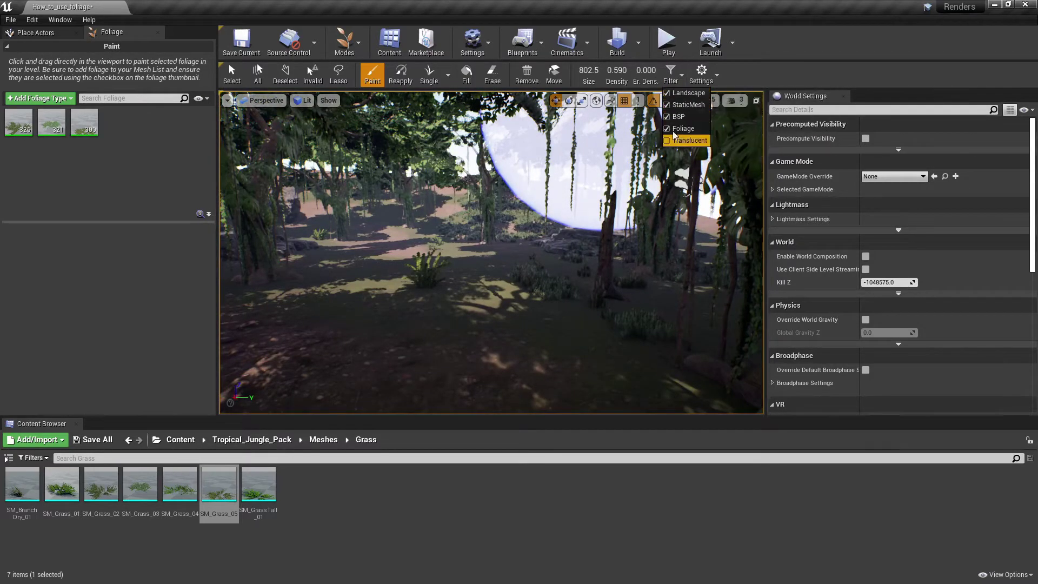
# Exclude static meshes from the surfaces that foliage can be painted on.
pyautogui.click(668, 106)
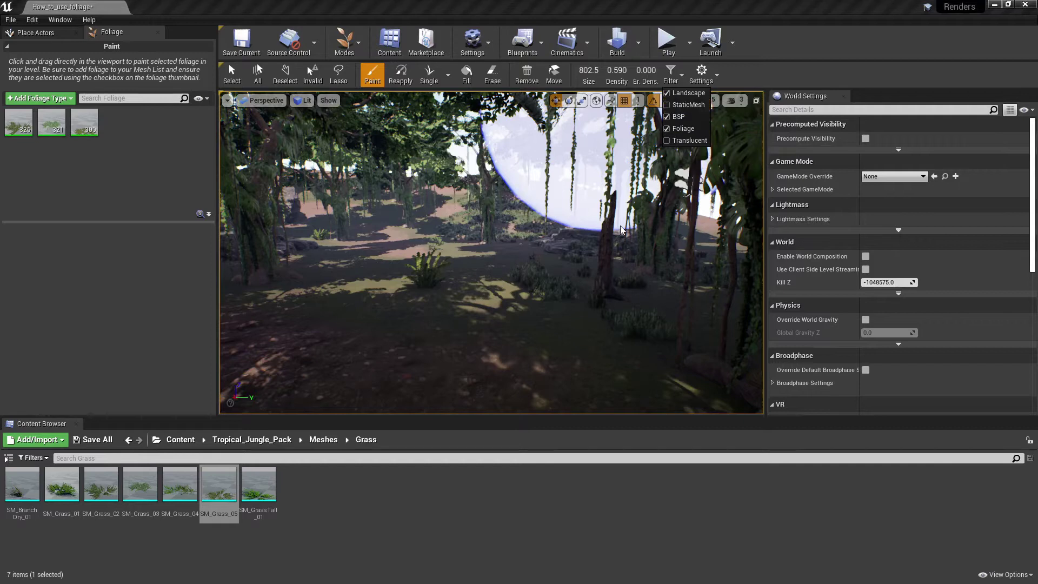
pyautogui.moveTo(597, 235); pyautogui.dragTo(606, 238, button='right')
# Try painting grass on the ground around the flat rocks, and undo the strokes.
pyautogui.click(654, 289)
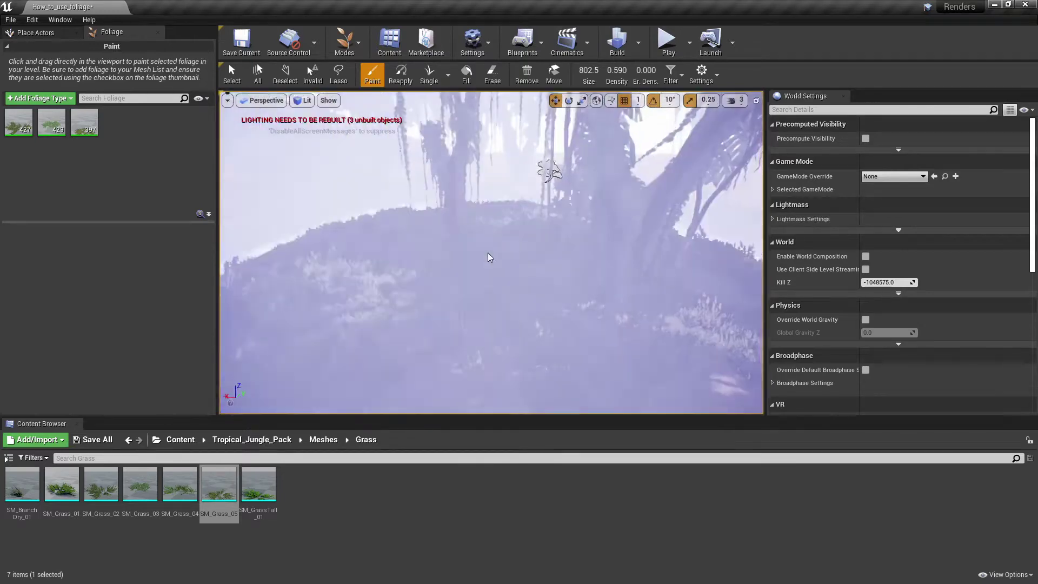
pyautogui.click(487, 252)
pyautogui.moveTo(487, 251); pyautogui.dragTo(488, 251, button='right')
pyautogui.click(487, 252)
pyautogui.moveTo(545, 214); pyautogui.dragTo(544, 214, button='right')
pyautogui.hotkey('ctrl', 'z')
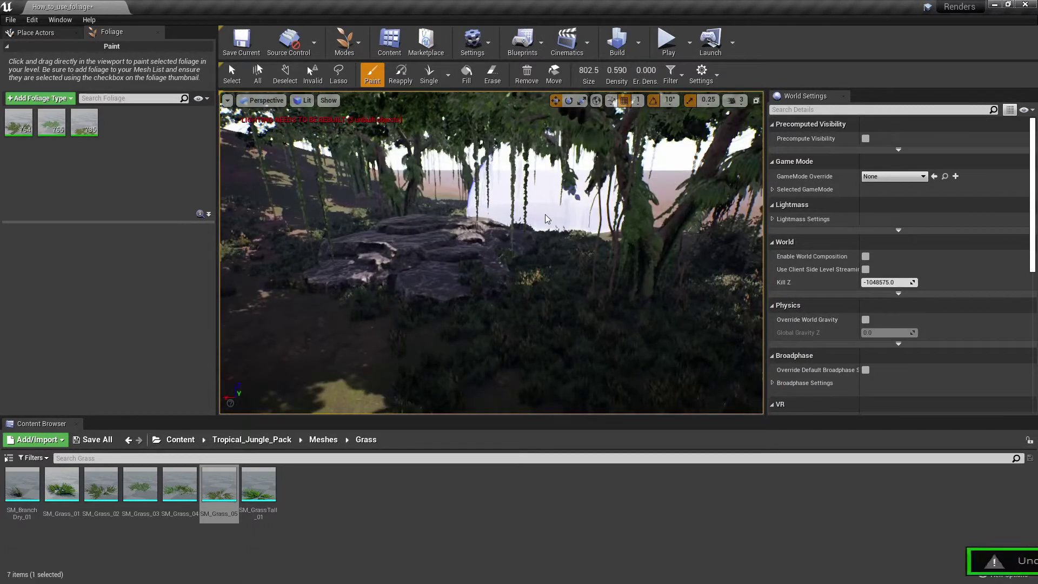
pyautogui.hotkey('ctrl', 'z')
pyautogui.hotkey('ctrl', 'z')
pyautogui.hotkey('ctrl', 'z')
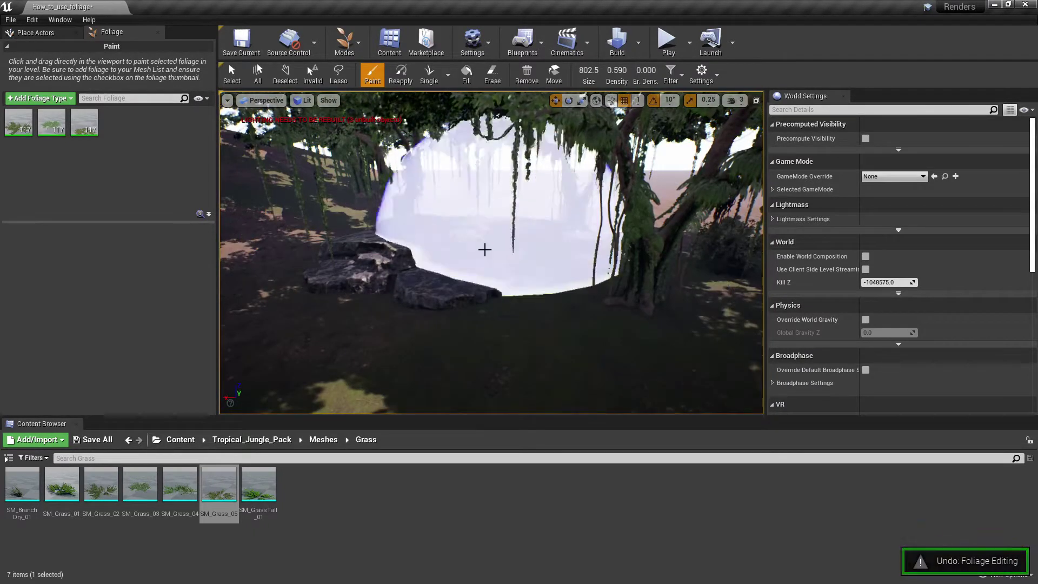
# Paint the three grass types across the forest floor between the trees and around the rocks.
pyautogui.moveTo(484, 248); pyautogui.dragTo(486, 216)
pyautogui.moveTo(436, 251); pyautogui.dragTo(435, 251, button='right')
pyautogui.moveTo(435, 251); pyautogui.dragTo(594, 270)
pyautogui.moveTo(453, 257); pyautogui.dragTo(309, 274, button='right')
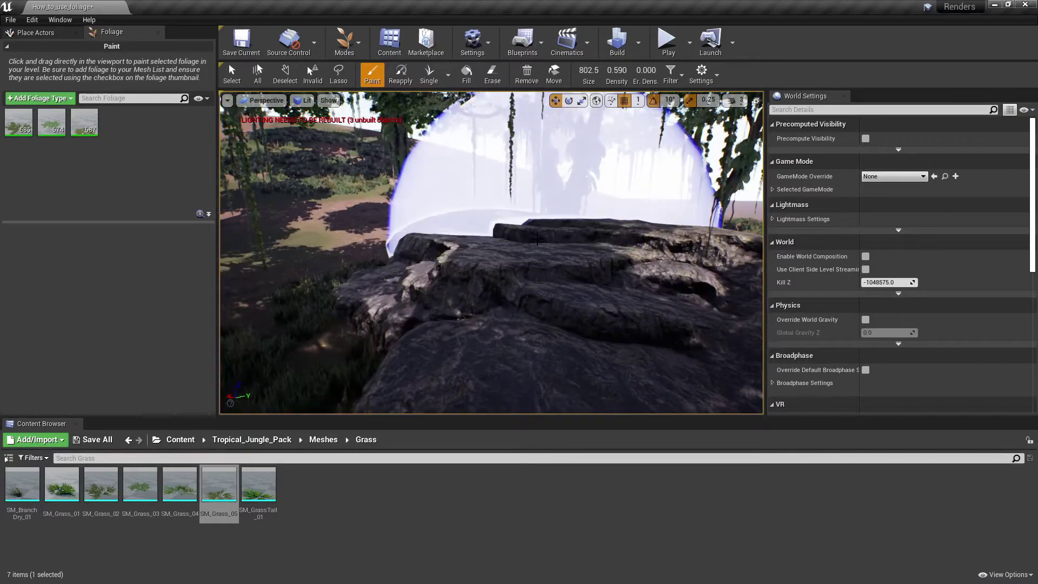
pyautogui.moveTo(536, 235); pyautogui.dragTo(537, 236, button='right')
pyautogui.moveTo(382, 222)
pyautogui.mouseDown()
pyautogui.moveTo(422, 262)
pyautogui.moveTo(535, 195)
pyautogui.moveTo(325, 227)
pyautogui.moveTo(346, 195)
pyautogui.moveTo(566, 217)
pyautogui.mouseUp()
pyautogui.moveTo(566, 217); pyautogui.dragTo(565, 217, button='right')
pyautogui.moveTo(445, 149); pyautogui.dragTo(445, 149, button='right')
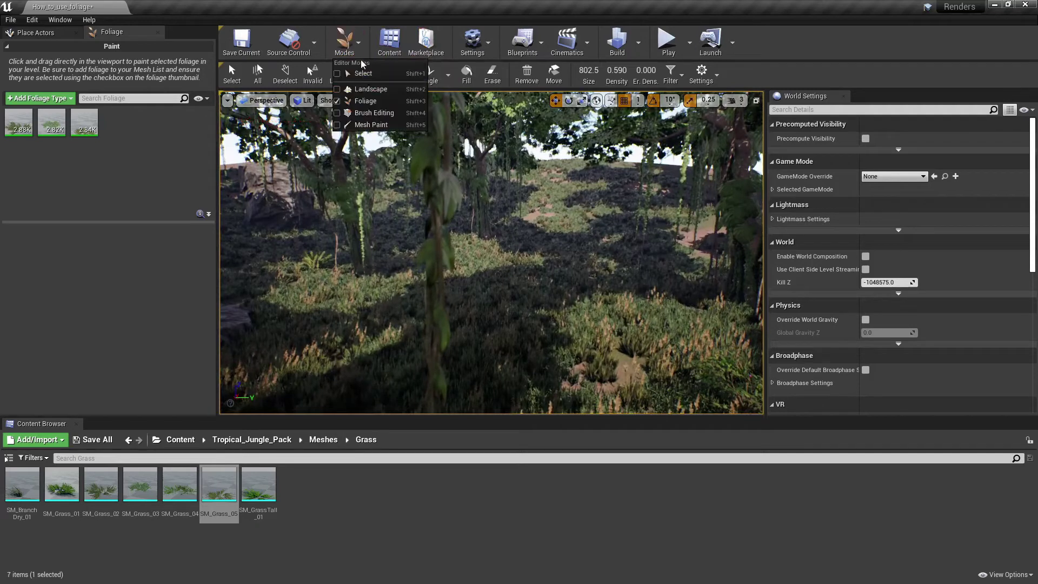
# Switch to Select mode, start a lighting build, stop it and close the lighting results log.
pyautogui.click(362, 73)
pyautogui.click(638, 46)
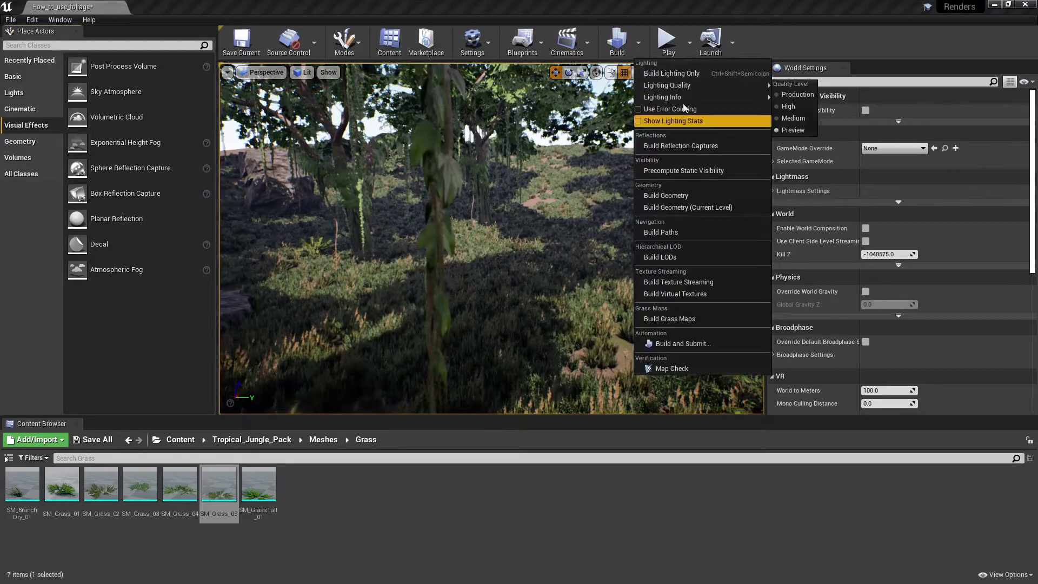
pyautogui.click(666, 81)
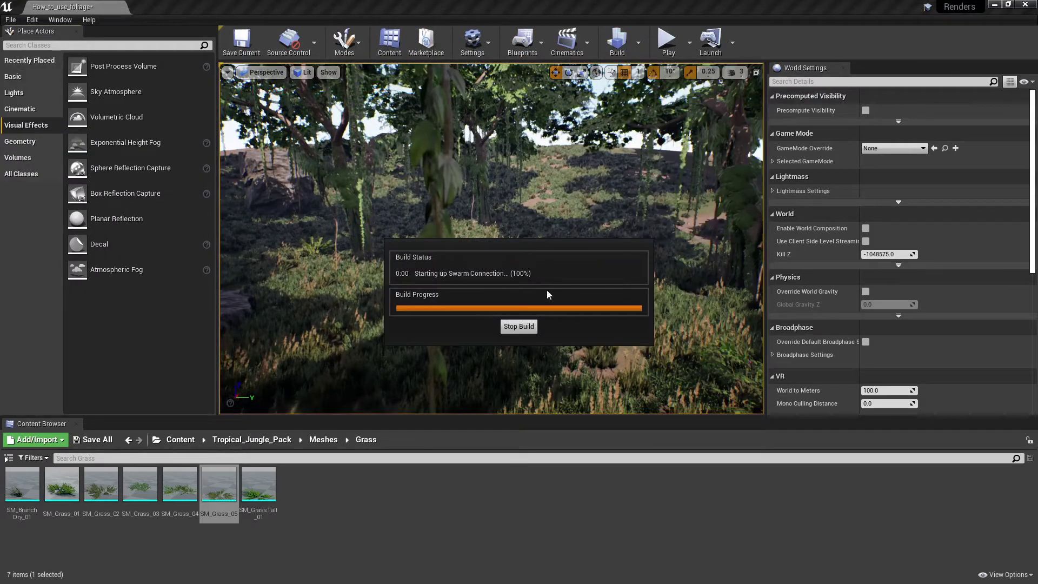
pyautogui.click(521, 326)
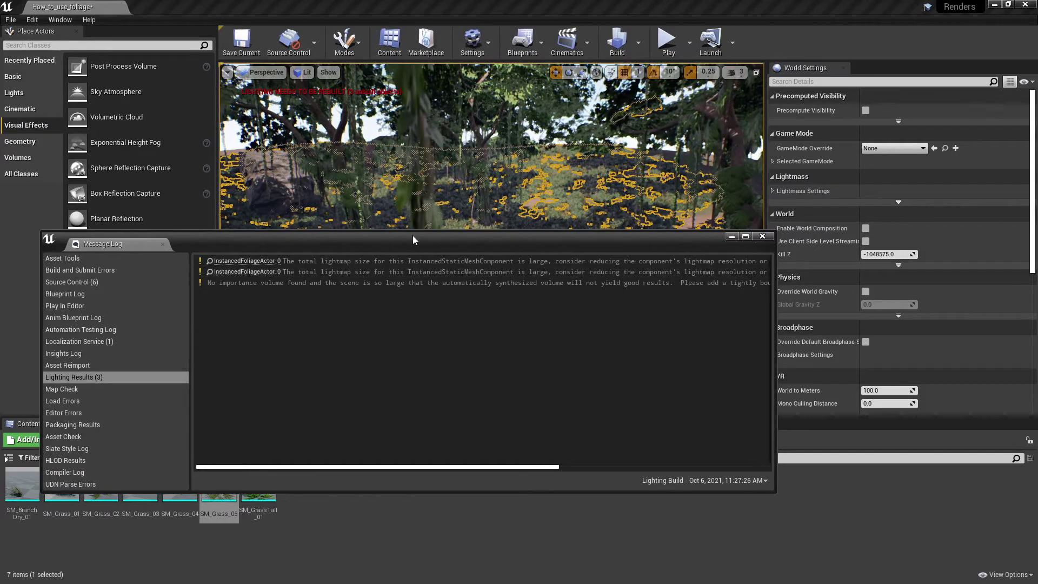
pyautogui.click(762, 236)
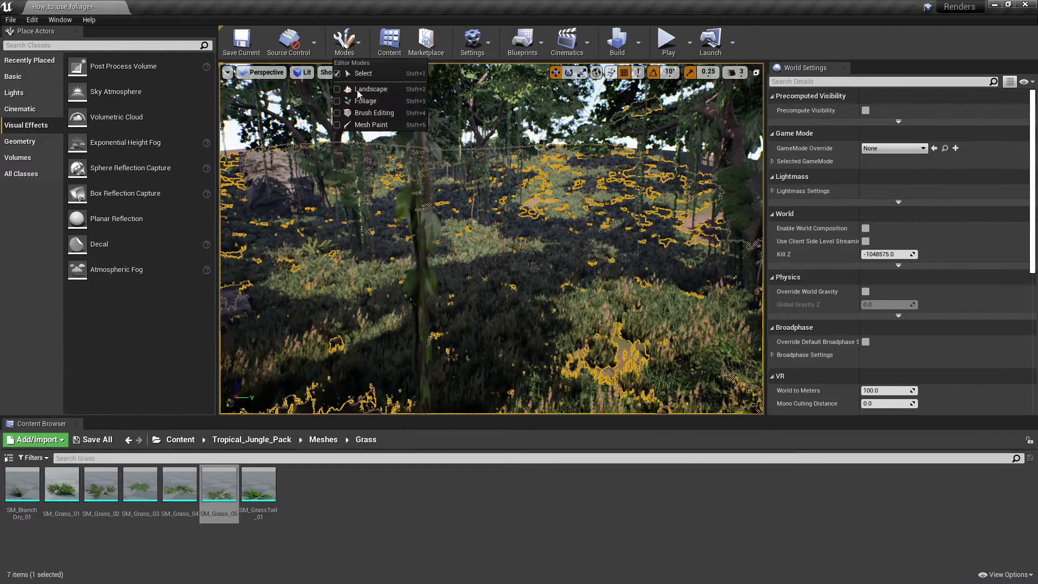
# Back in Foliage mode, override the light map resolution of all three grass types with 4.
pyautogui.click(363, 101)
pyautogui.click(88, 132)
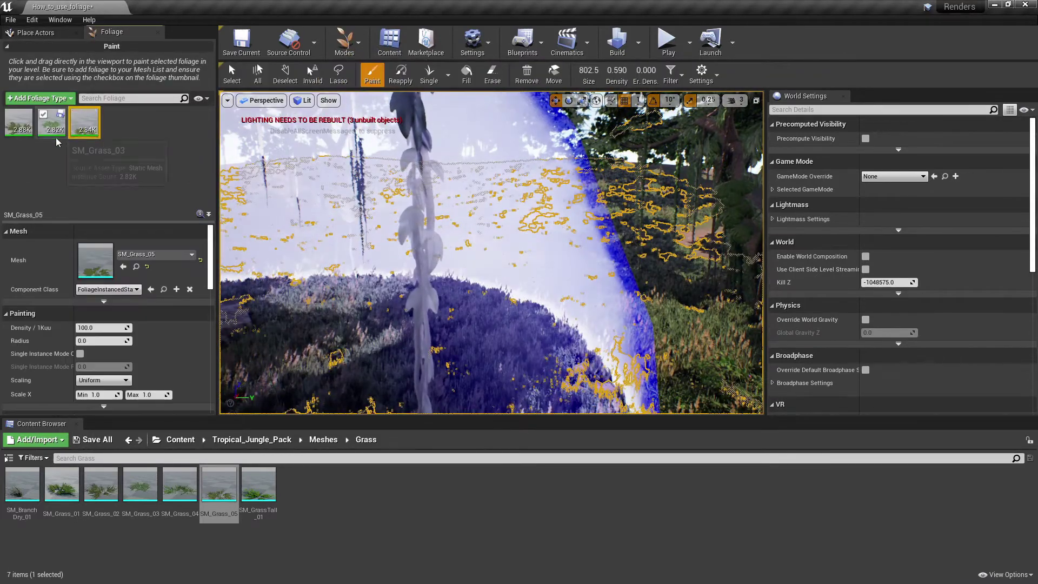
pyautogui.scroll(-10, 124, 319)
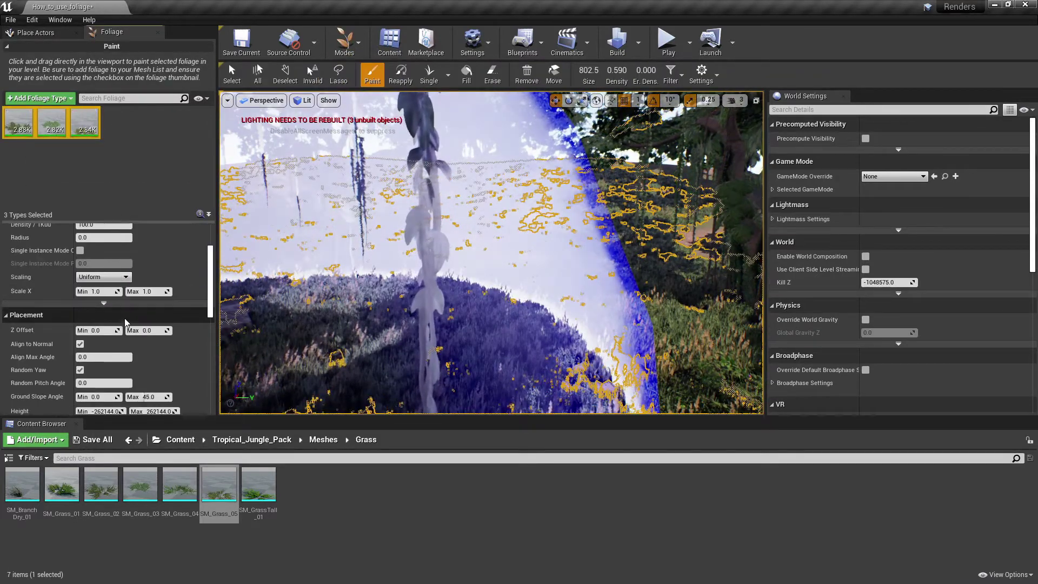
pyautogui.scroll(-3, 173, 314)
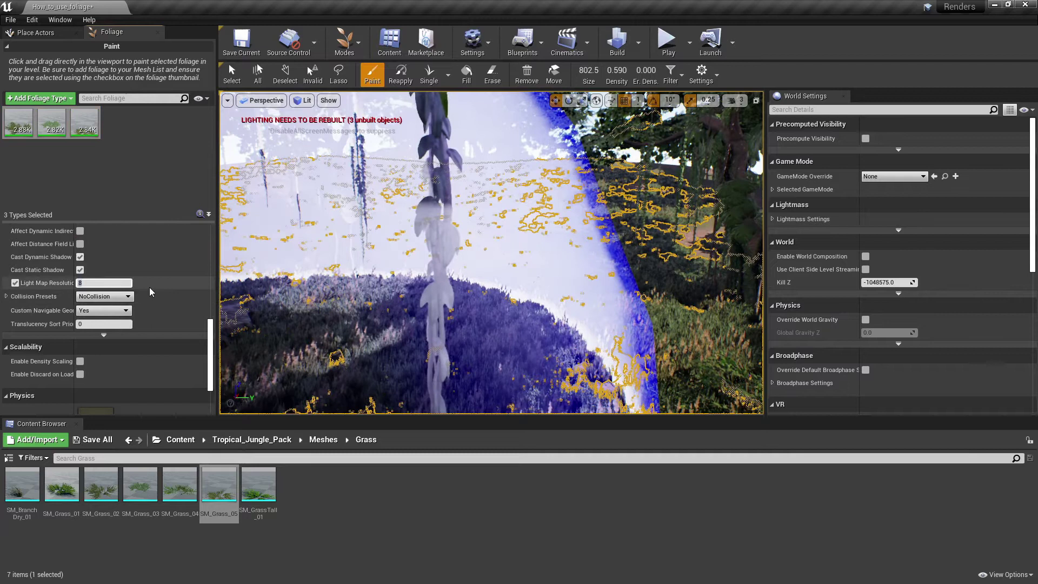
pyautogui.write('4')
pyautogui.press('Return')
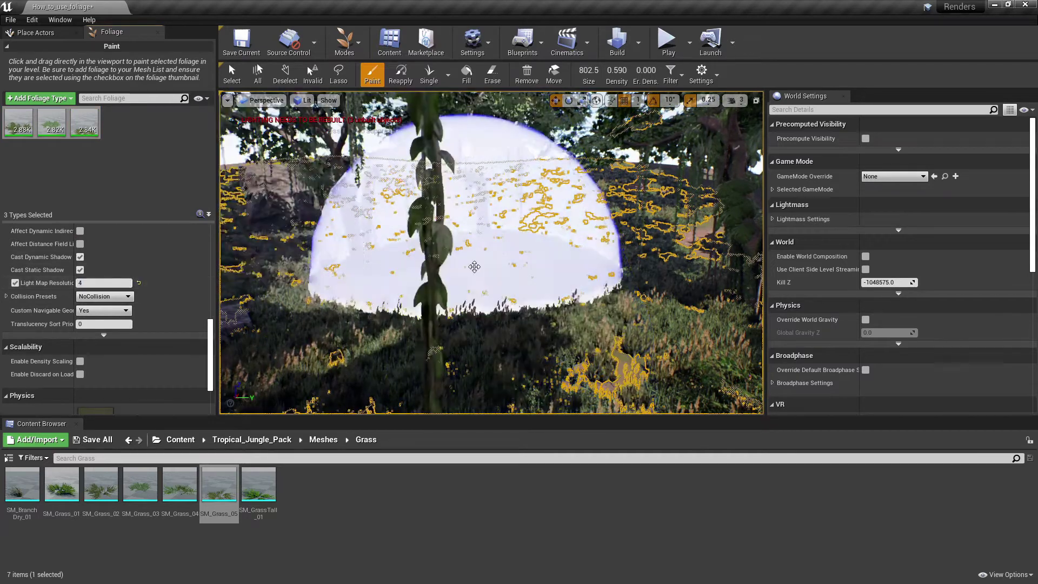
# Switch to Select mode and inspect the painted grass around the trees and rocks.
pyautogui.moveTo(549, 266)
pyautogui.mouseDown(button='right')
pyautogui.moveTo(573, 279)
pyautogui.moveTo(564, 274)
pyautogui.mouseUp(button='right')
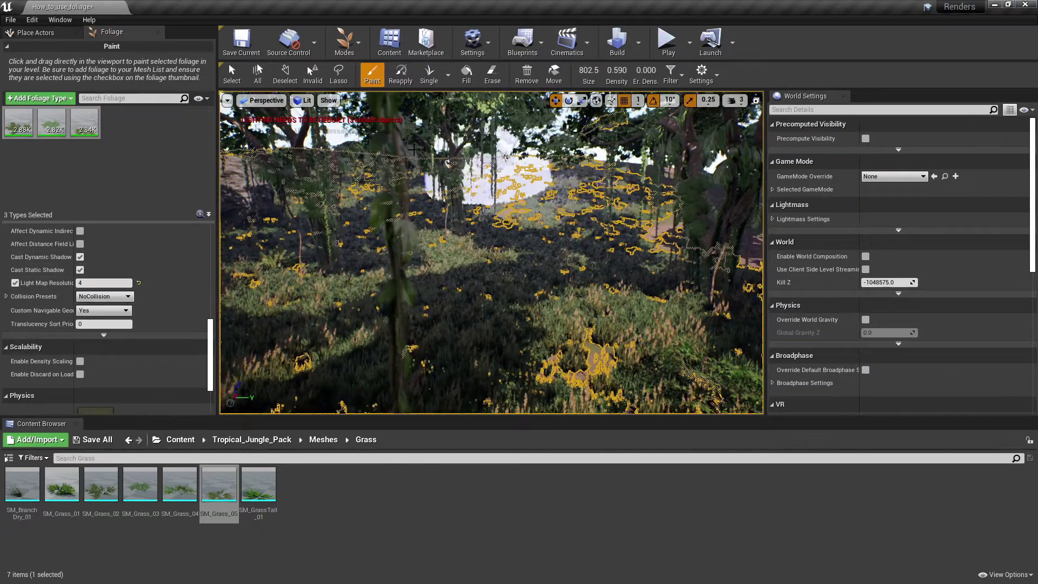
pyautogui.click(351, 53)
pyautogui.click(354, 68)
pyautogui.moveTo(434, 131); pyautogui.dragTo(503, 144, button='right')
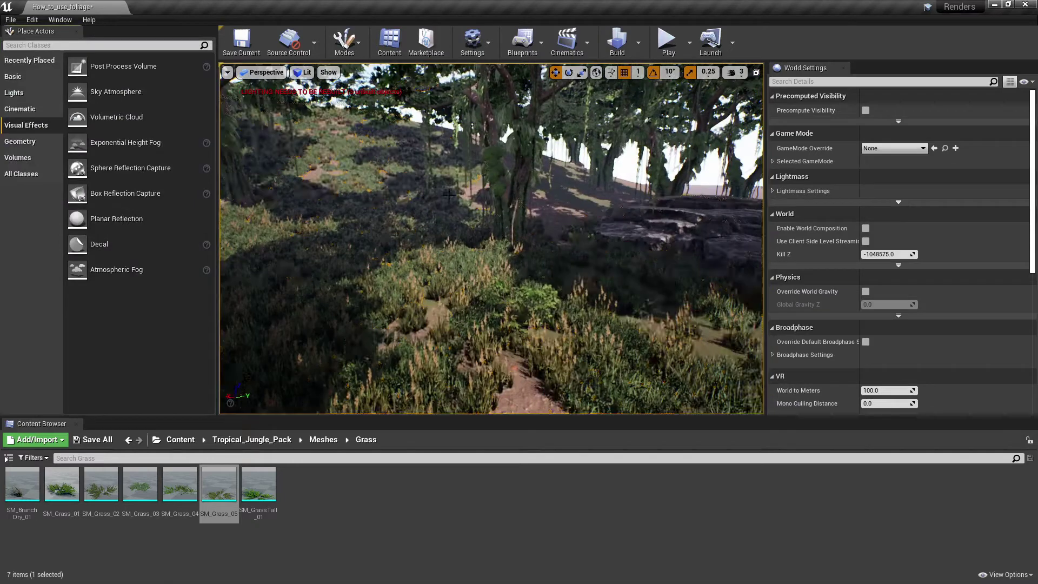
pyautogui.moveTo(448, 194); pyautogui.dragTo(578, 188, button='right')
# Return to Foliage mode and paint grass over the bare terrain beyond the trees.
pyautogui.click(378, 105)
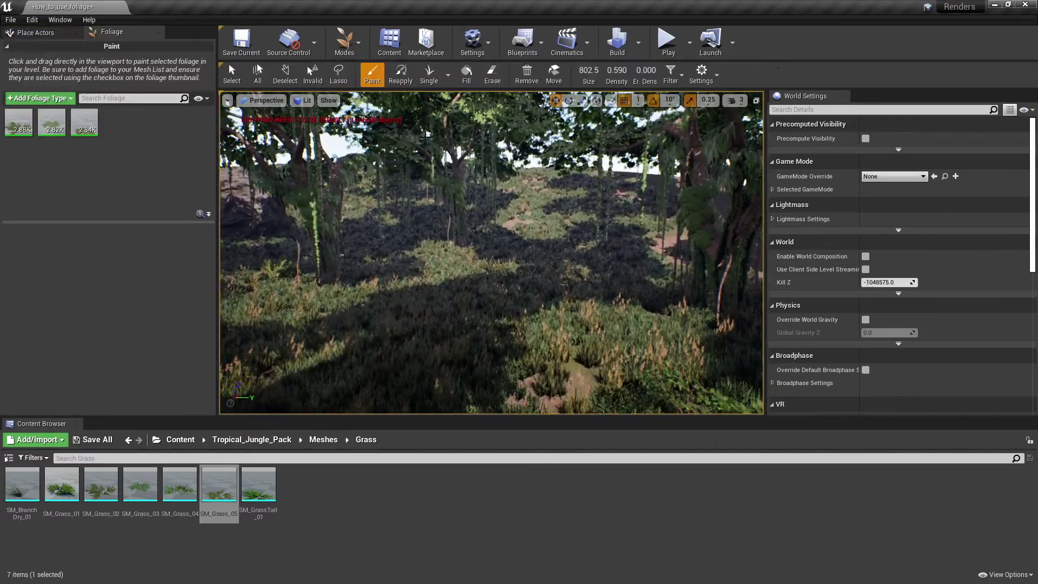
pyautogui.moveTo(540, 216)
pyautogui.mouseDown(button='right')
pyautogui.moveTo(652, 219)
pyautogui.moveTo(662, 209)
pyautogui.moveTo(664, 224)
pyautogui.mouseUp(button='right')
pyautogui.moveTo(551, 281); pyautogui.dragTo(571, 200)
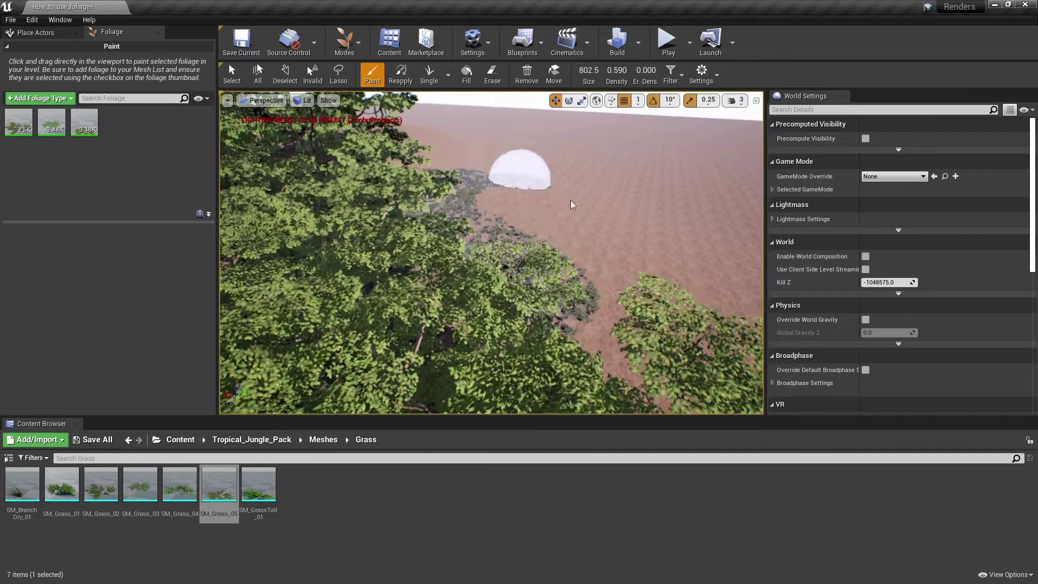
pyautogui.moveTo(504, 198); pyautogui.dragTo(584, 195)
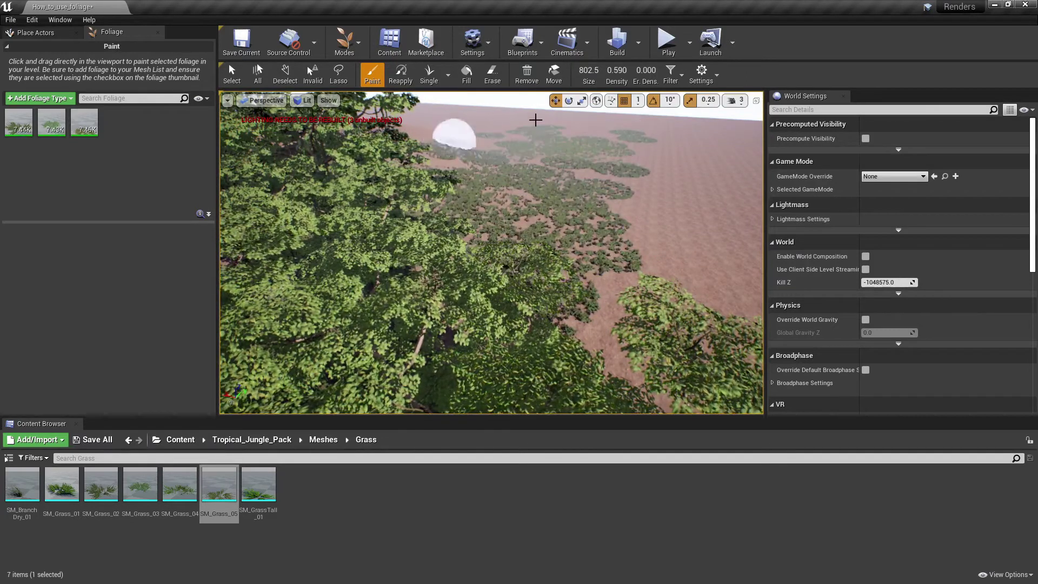
pyautogui.moveTo(448, 282); pyautogui.dragTo(549, 130)
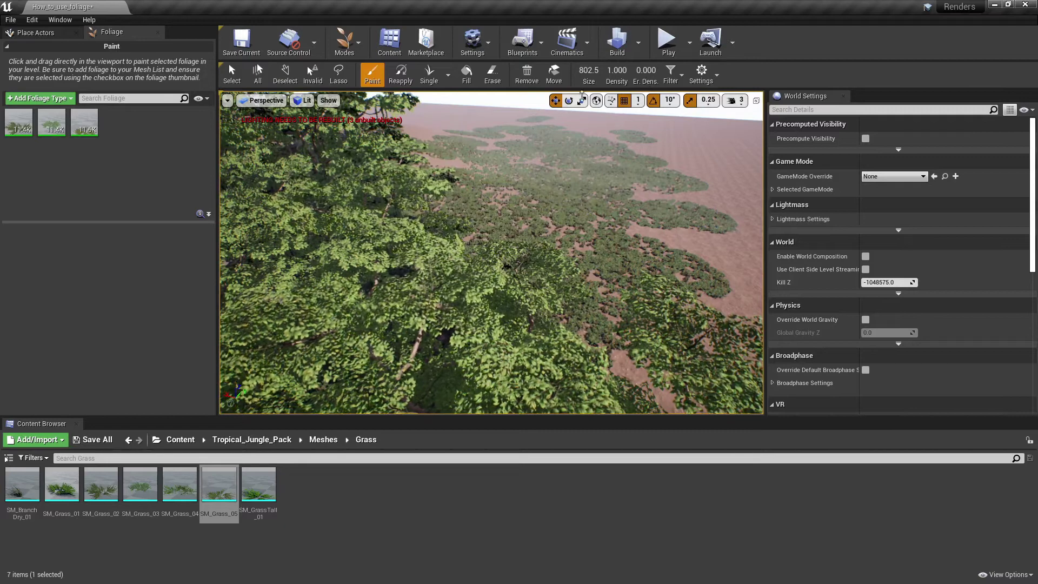
# Set the foliage brush size to 8192 and density to 1.000, and paint grass over the remaining wide terrain.
pyautogui.moveTo(588, 69); pyautogui.dragTo(649, 69)
pyautogui.moveTo(454, 162)
pyautogui.mouseDown()
pyautogui.moveTo(575, 122)
pyautogui.moveTo(500, 194)
pyautogui.mouseUp()
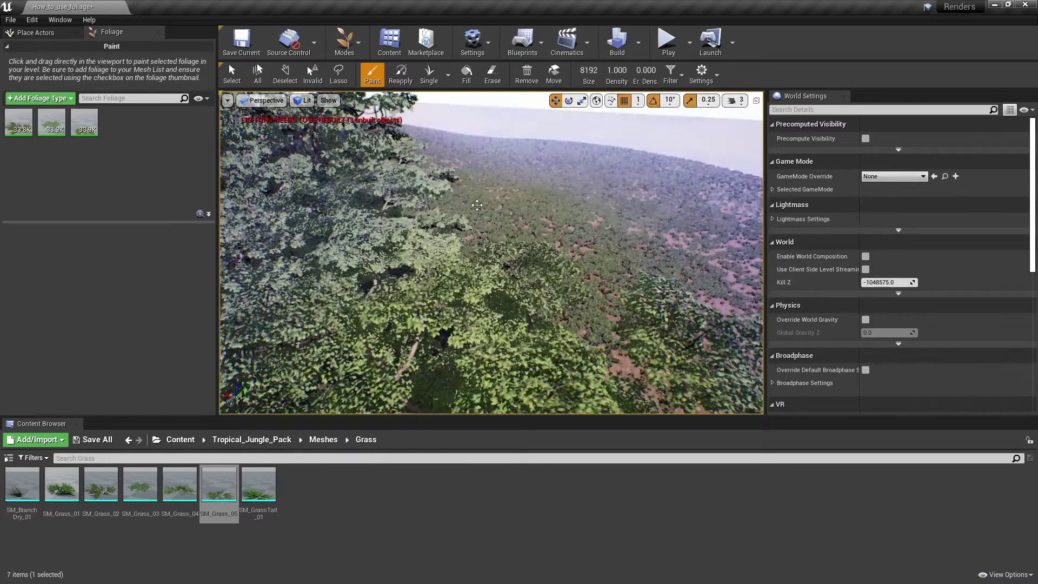
pyautogui.moveTo(500, 194)
pyautogui.mouseDown(button='right')
pyautogui.moveTo(443, 238)
pyautogui.moveTo(536, 159)
pyautogui.mouseUp(button='right')
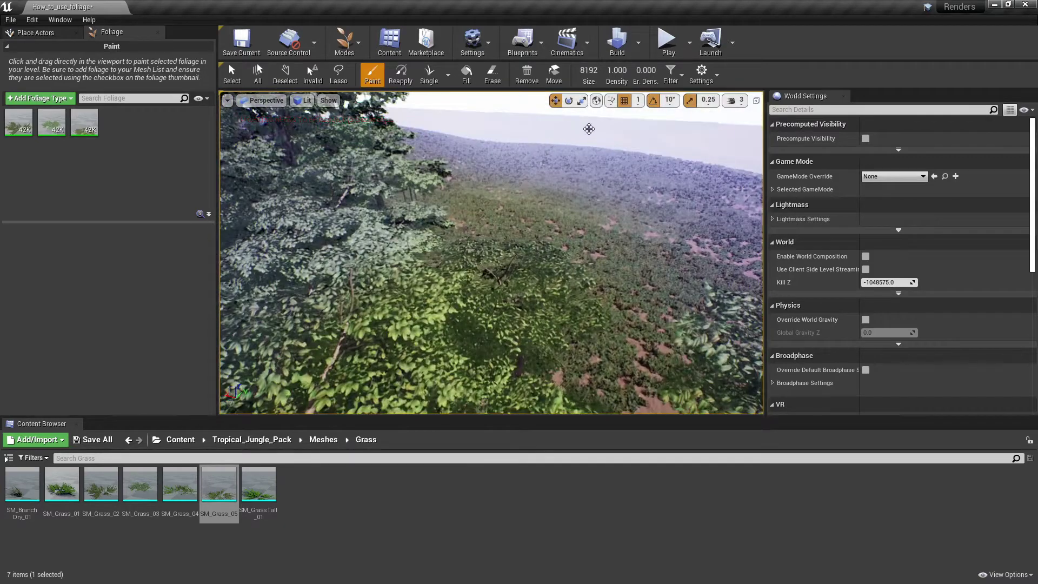
pyautogui.moveTo(515, 125); pyautogui.dragTo(465, 145)
pyautogui.moveTo(466, 145); pyautogui.dragTo(405, 166, button='right')
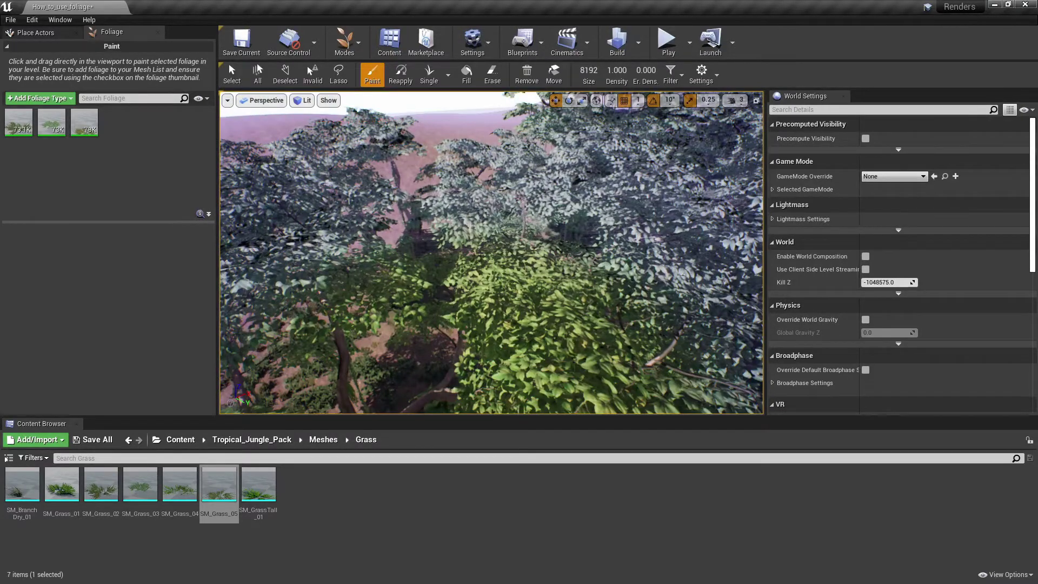
# Inspect the painted grass beneath the trees and switch to Select mode.
pyautogui.moveTo(486, 194); pyautogui.dragTo(427, 272, button='right')
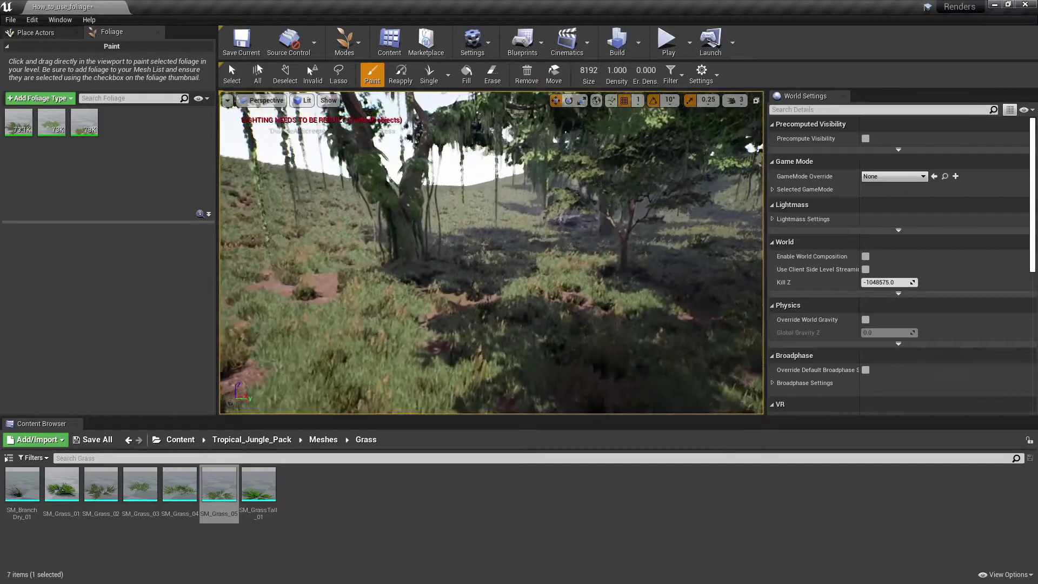
pyautogui.moveTo(404, 232)
pyautogui.mouseDown(button='right')
pyautogui.moveTo(414, 222)
pyautogui.moveTo(404, 217)
pyautogui.mouseUp(button='right')
pyautogui.click(355, 73)
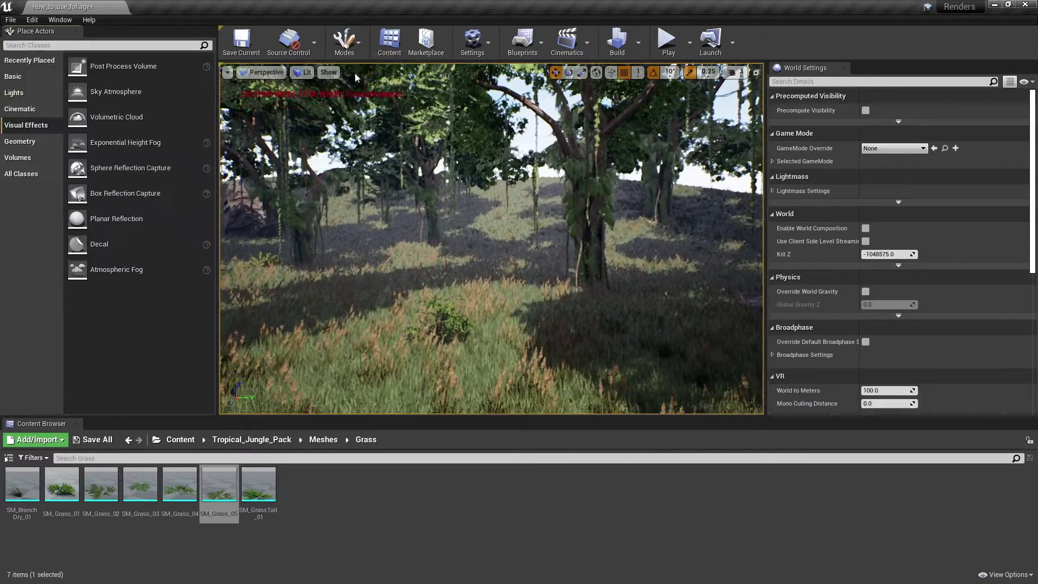
# Return to Foliage mode, select all three grass types and review their painting, placement and instance settings.
pyautogui.click(358, 38)
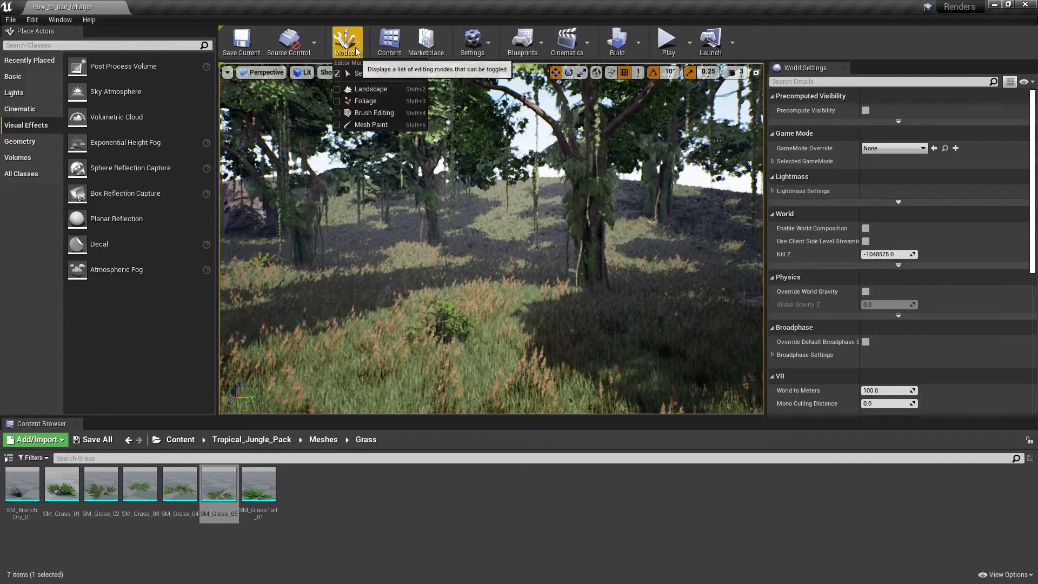
pyautogui.click(365, 101)
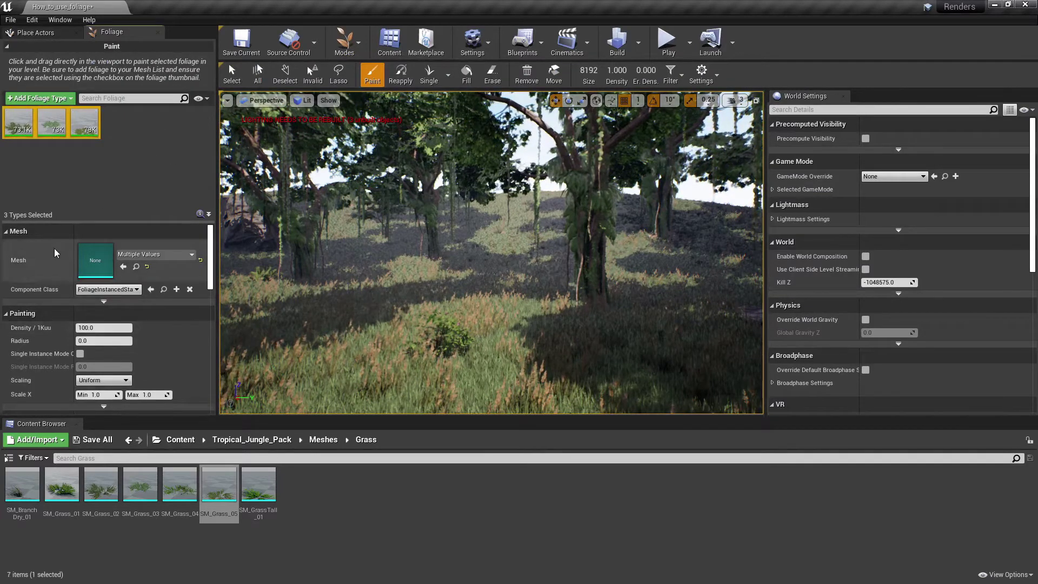
pyautogui.scroll(-6, 54, 252)
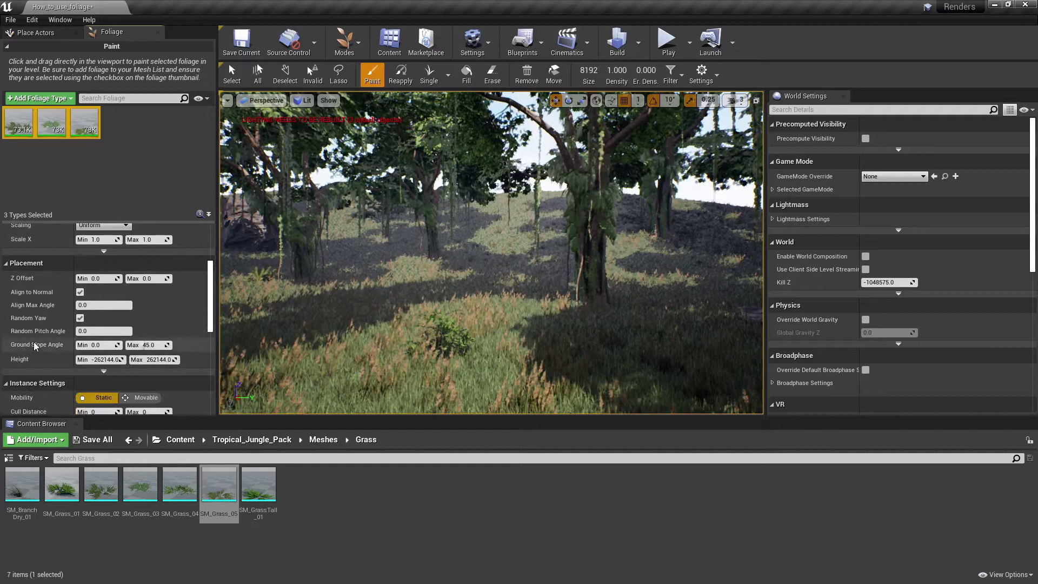
pyautogui.scroll(9, 69, 265)
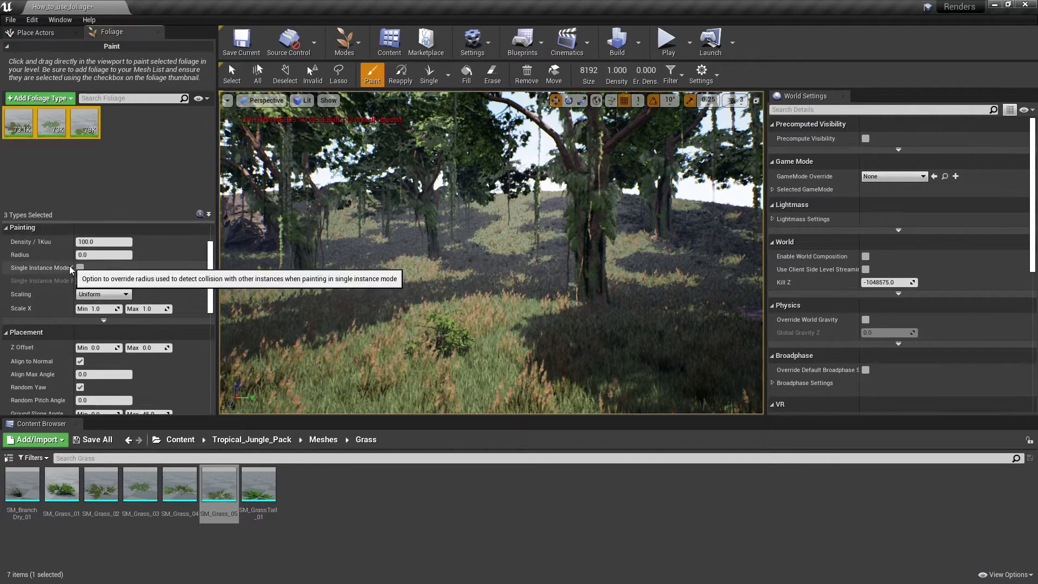
pyautogui.scroll(-10, 65, 266)
pyautogui.scroll(-4, 65, 266)
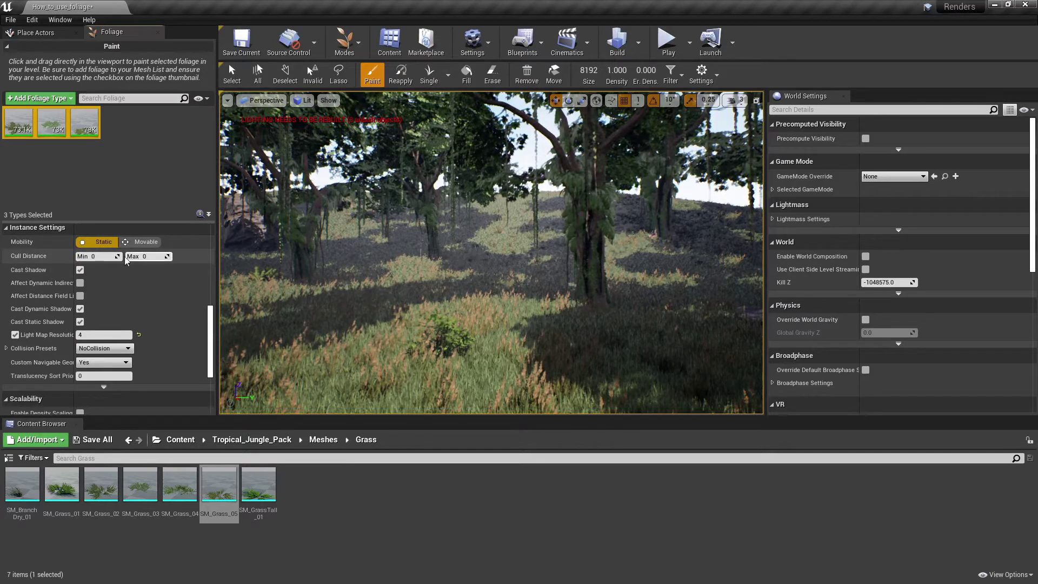
# Set the maximum cull distance of the three grass types to 10 and inspect the grass over the open terrain.
pyautogui.moveTo(335, 254); pyautogui.dragTo(281, 255, button='right')
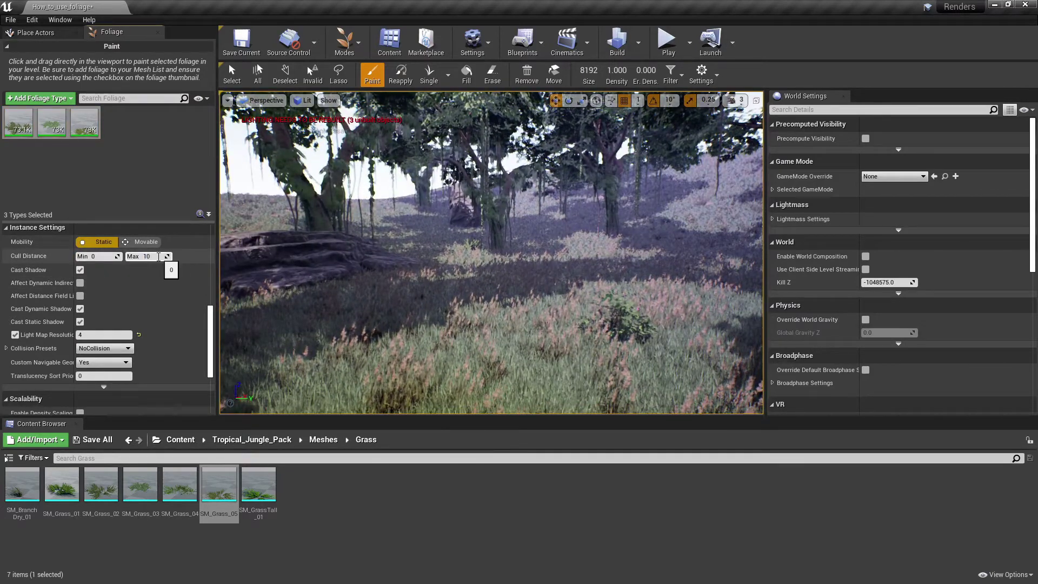
pyautogui.press('Return')
pyautogui.moveTo(367, 254); pyautogui.dragTo(203, 235, button='right')
pyautogui.press('w')
pyautogui.press('Up')
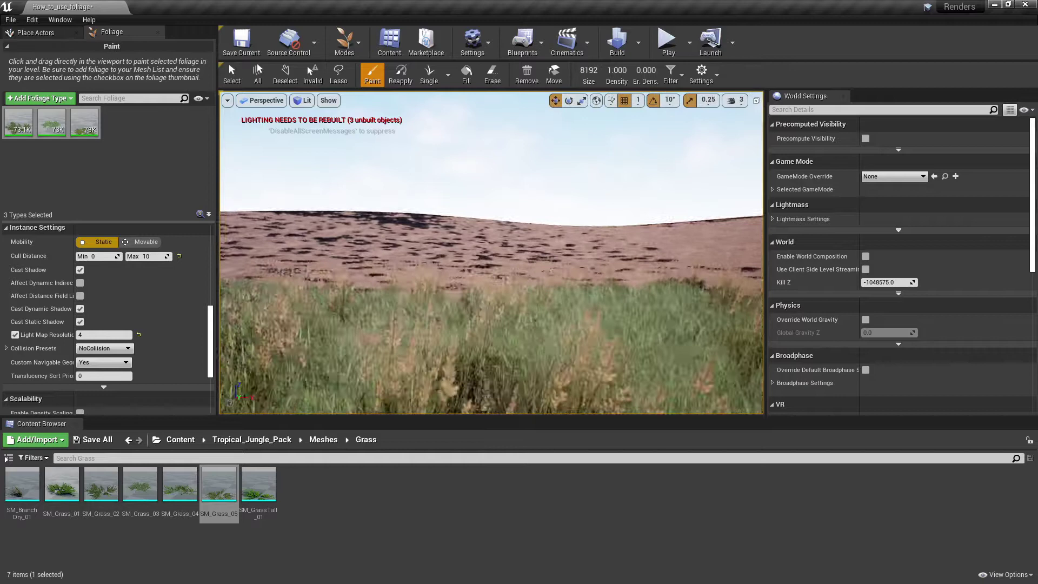
pyautogui.press('Up')
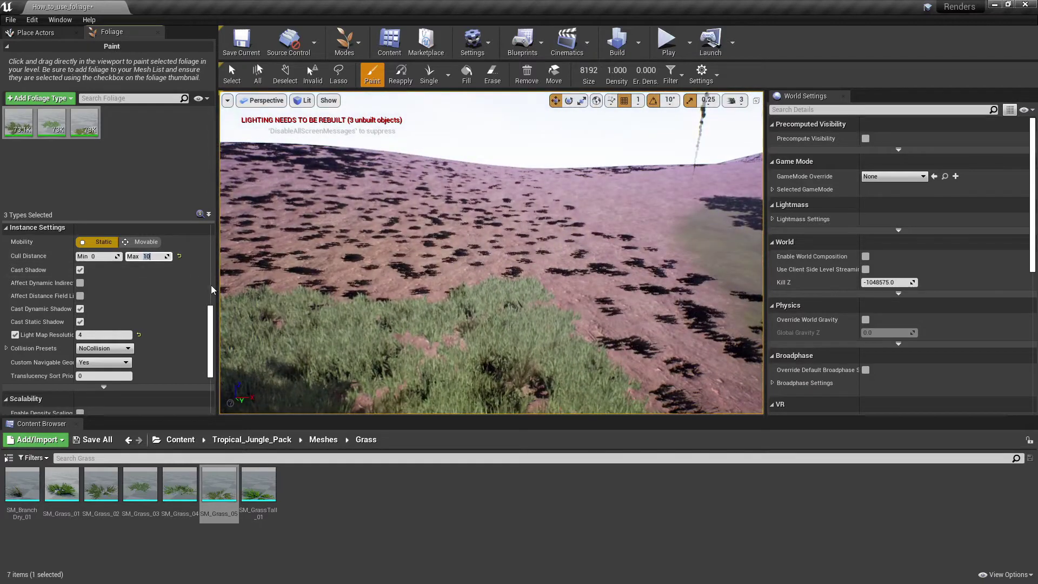
# Try a maximum cull distance of 200 for the three grass types, and settle on 500.
pyautogui.write('200')
pyautogui.press('Return')
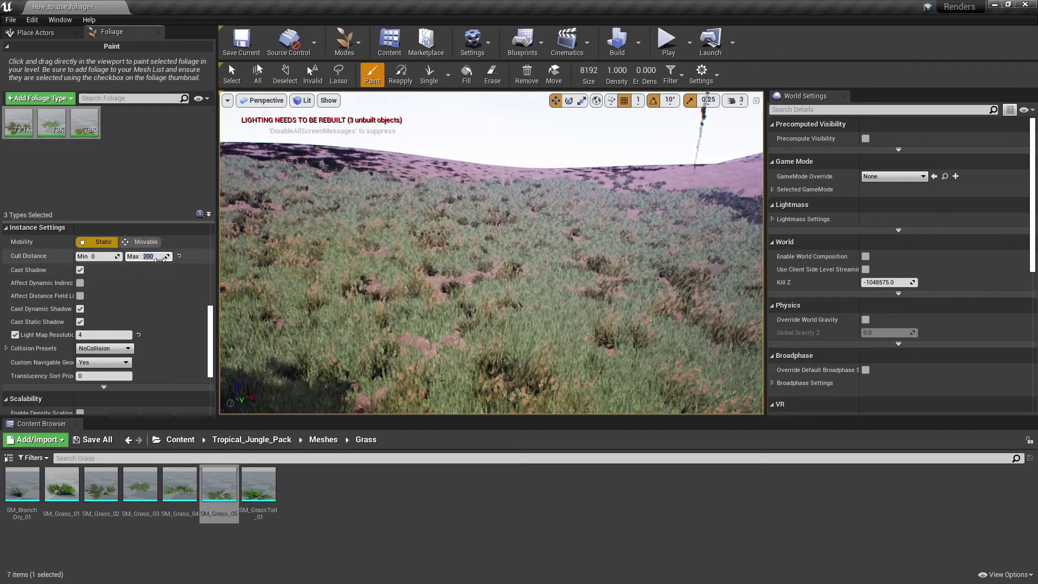
pyautogui.write('500')
pyautogui.press('Return')
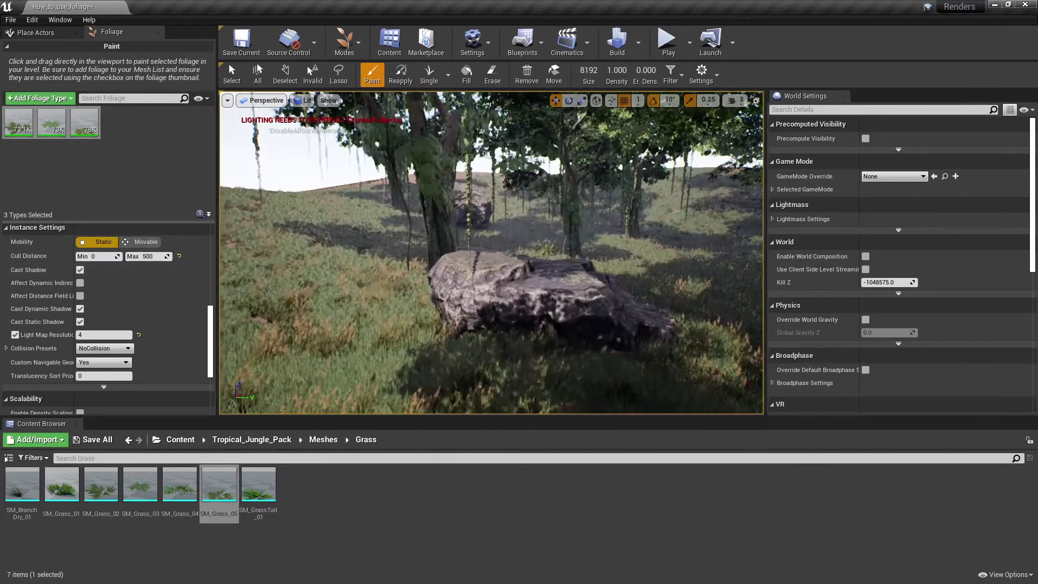
# Inspect the grass around the rocks and trees with the new cull distance, and switch to Select mode.
pyautogui.press('s')
pyautogui.moveTo(491, 253); pyautogui.dragTo(716, 267, button='right')
pyautogui.press('w')
pyautogui.press('e')
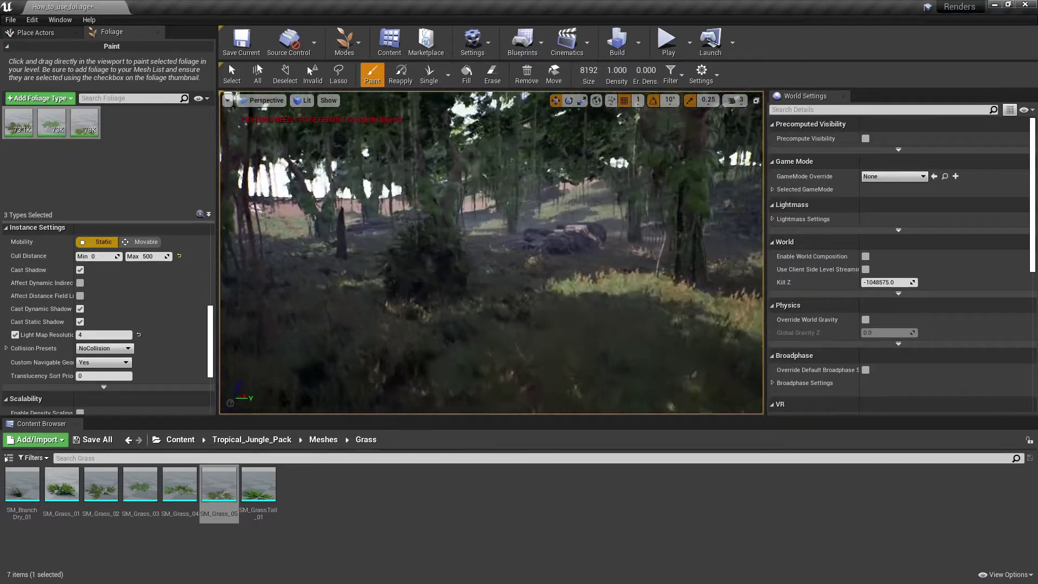
pyautogui.click(344, 42)
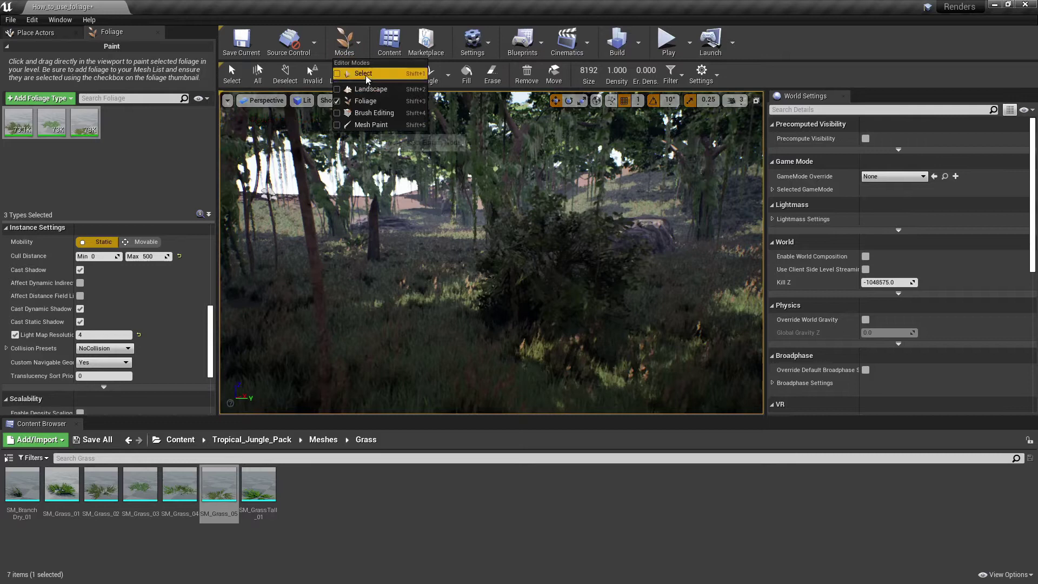
pyautogui.click(373, 77)
# Open the SM_Grass_05 mesh, change its LOD group to Foliage, accept the overwrite and put the mesh editor away.
pyautogui.doubleClick(214, 493)
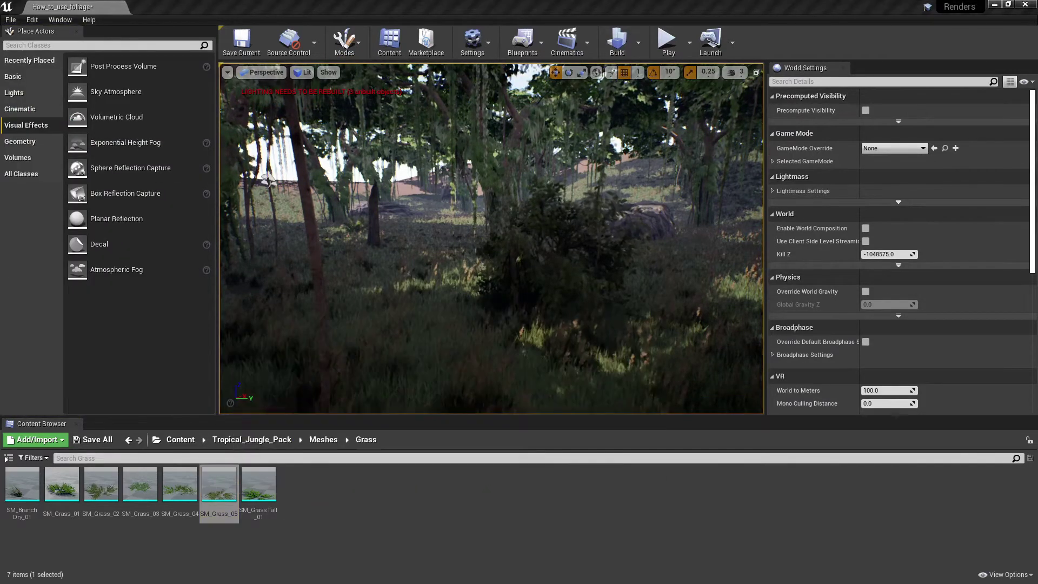
pyautogui.moveTo(471, 84); pyautogui.dragTo(617, 78)
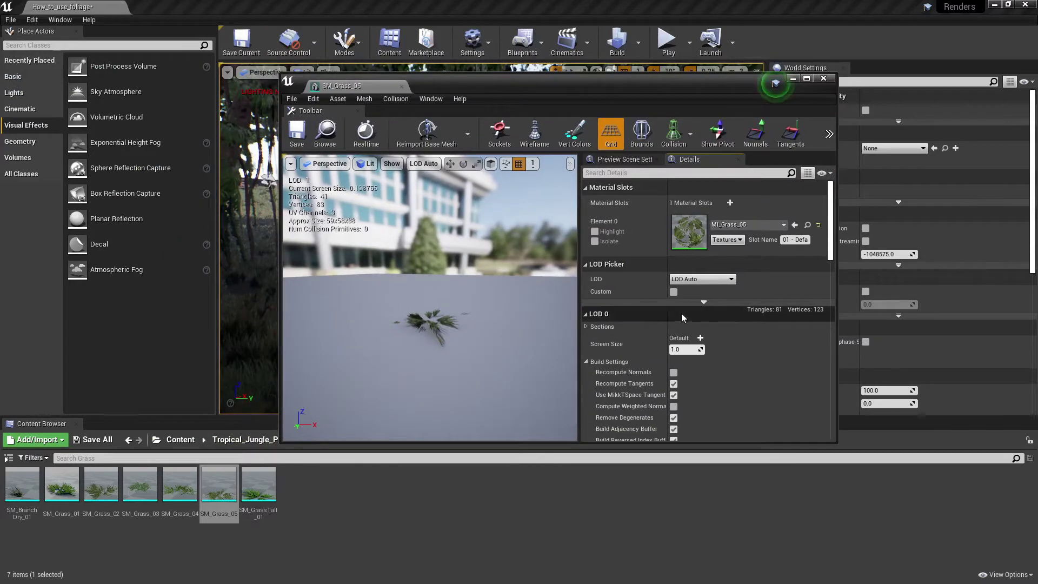
pyautogui.scroll(-10, 639, 317)
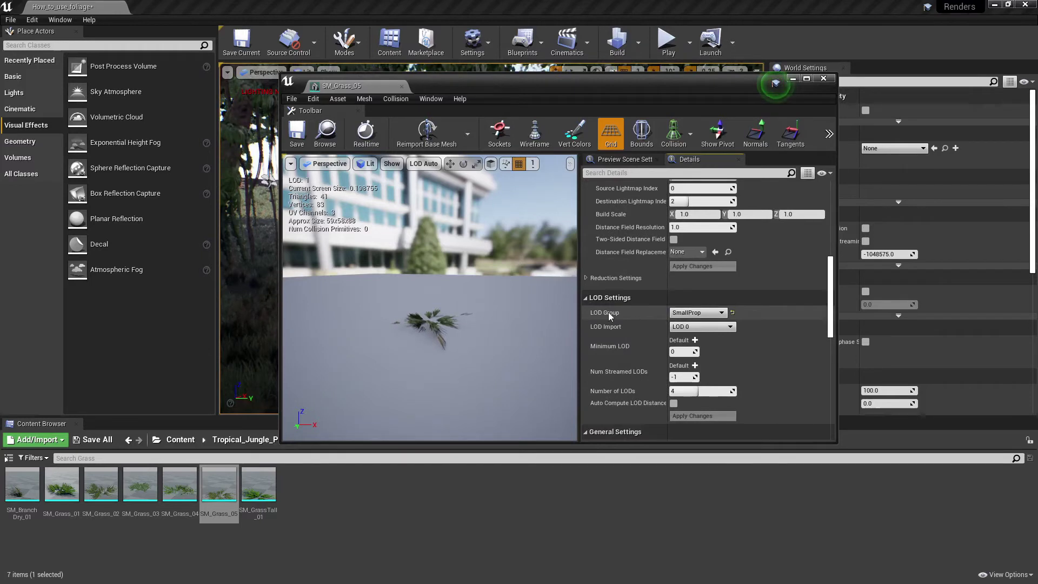
pyautogui.click(683, 316)
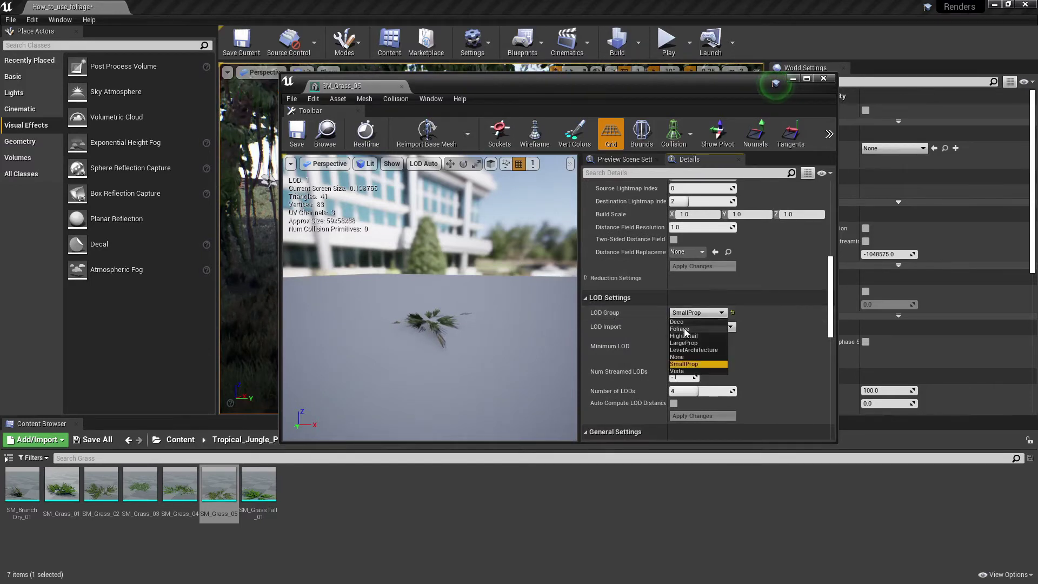
pyautogui.click(683, 329)
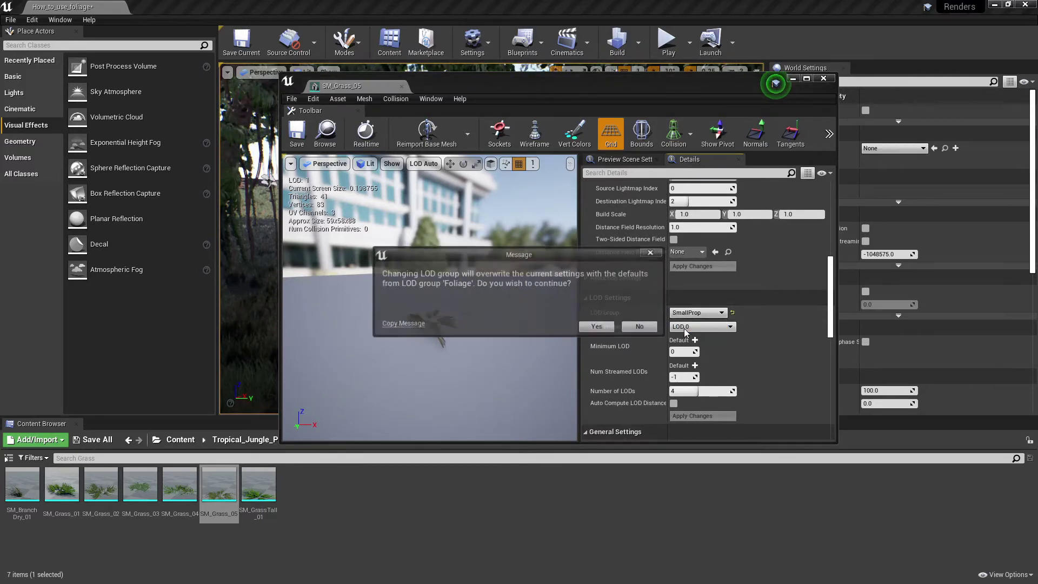
pyautogui.click(581, 327)
pyautogui.click(793, 79)
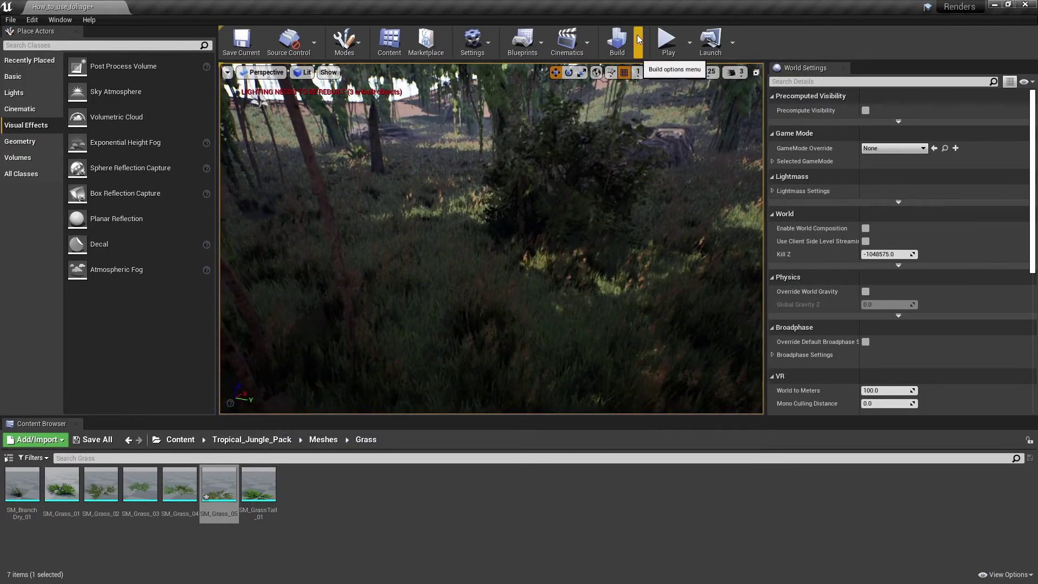
# Inspect the finished grass cover among the jungle trees and rocks.
pyautogui.moveTo(473, 198); pyautogui.dragTo(508, 189, button='right')
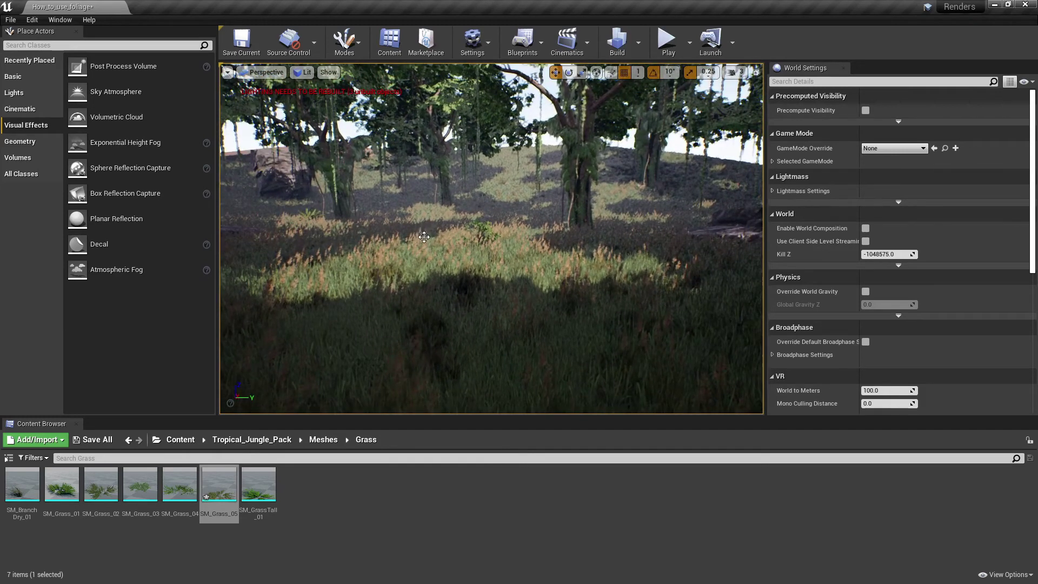
pyautogui.press('w')
pyautogui.moveTo(448, 242)
pyautogui.mouseDown(button='right')
pyautogui.moveTo(422, 241)
pyautogui.moveTo(449, 242)
pyautogui.mouseUp(button='right')
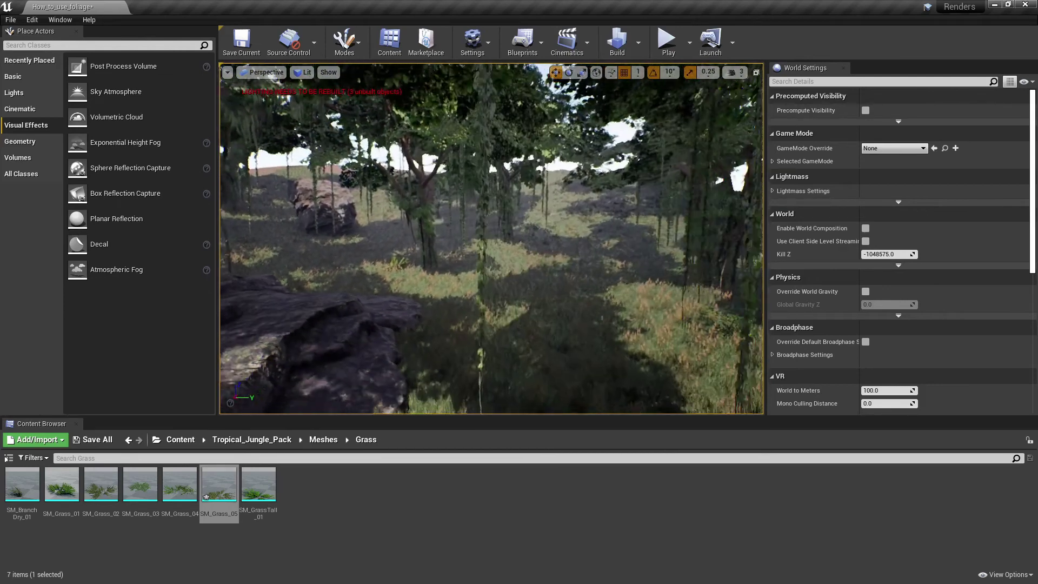
pyautogui.moveTo(449, 242); pyautogui.dragTo(444, 242, button='right')
pyautogui.press('s')
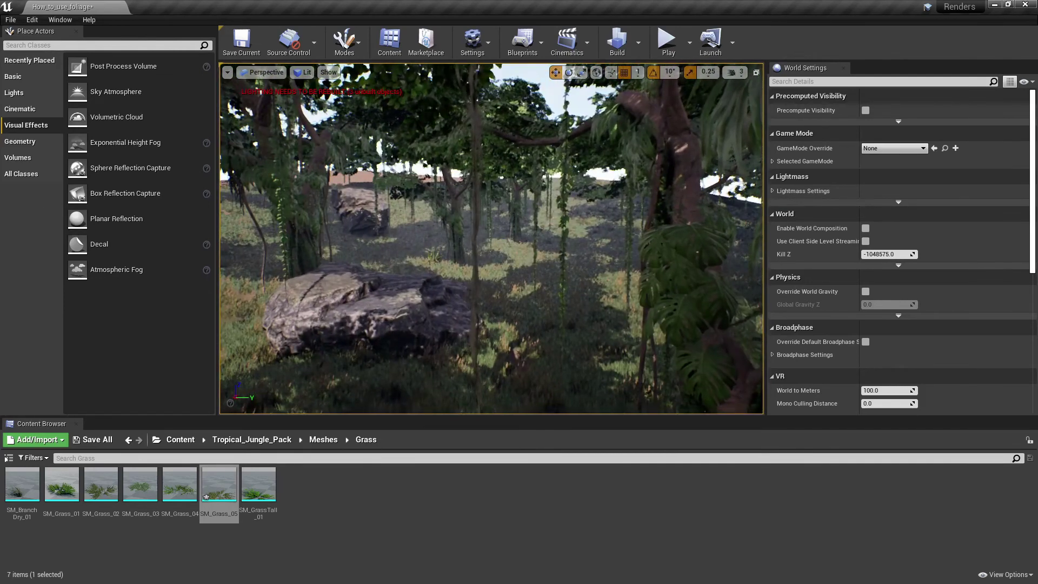